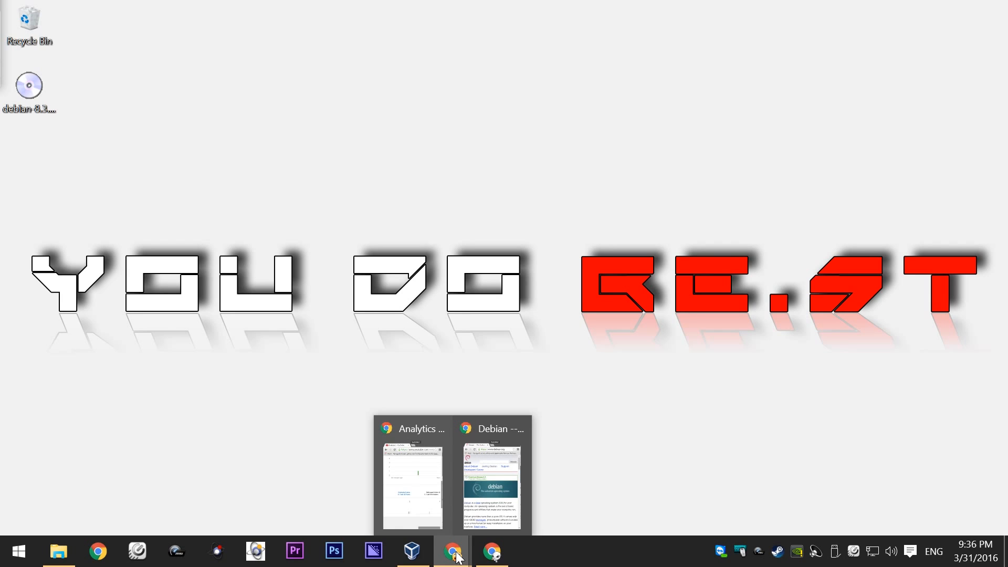
# - In Chrome, go from Getting Debian to the complete installation image page
pyautogui.click(482, 502)
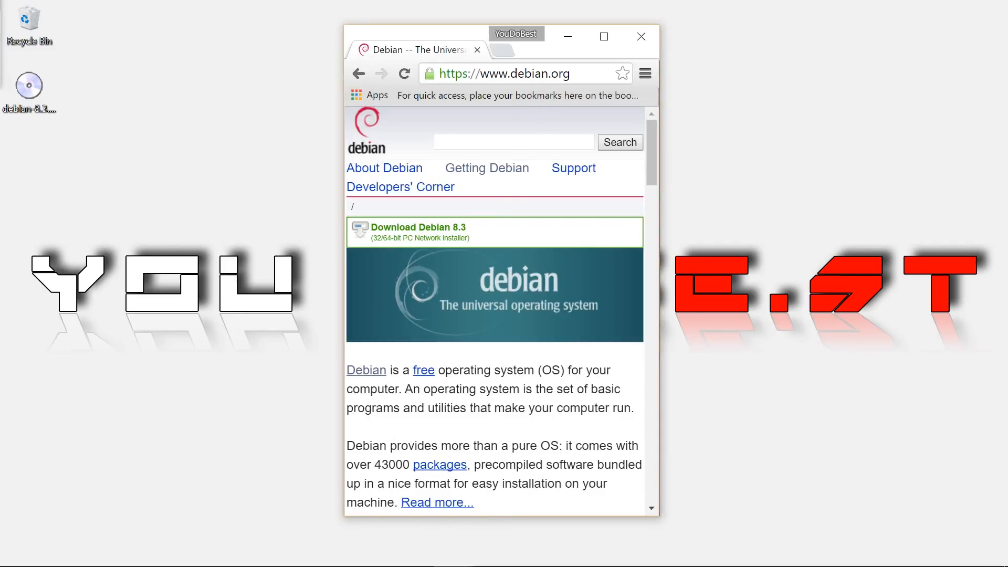
pyautogui.click(488, 174)
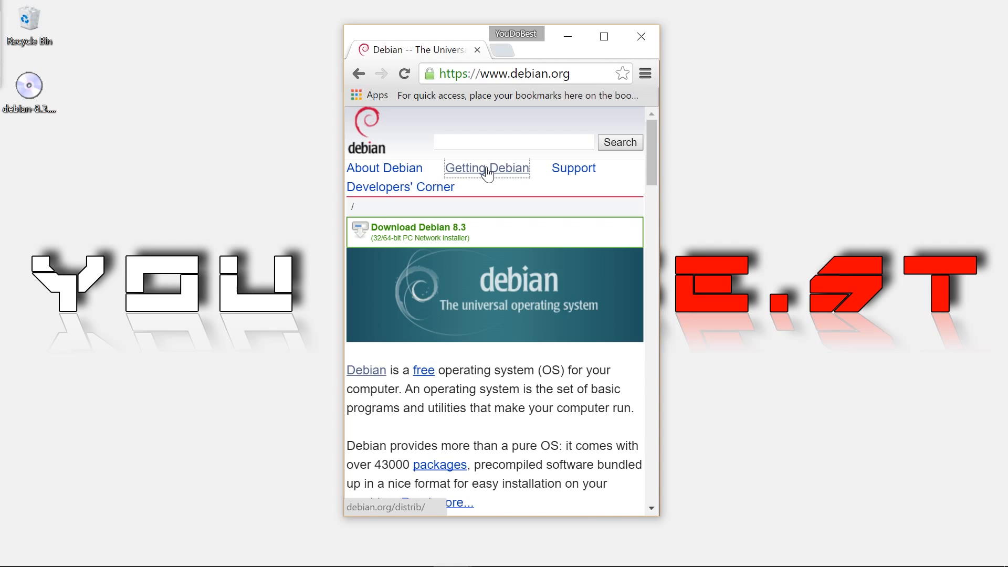
pyautogui.scroll(-3, 491, 341)
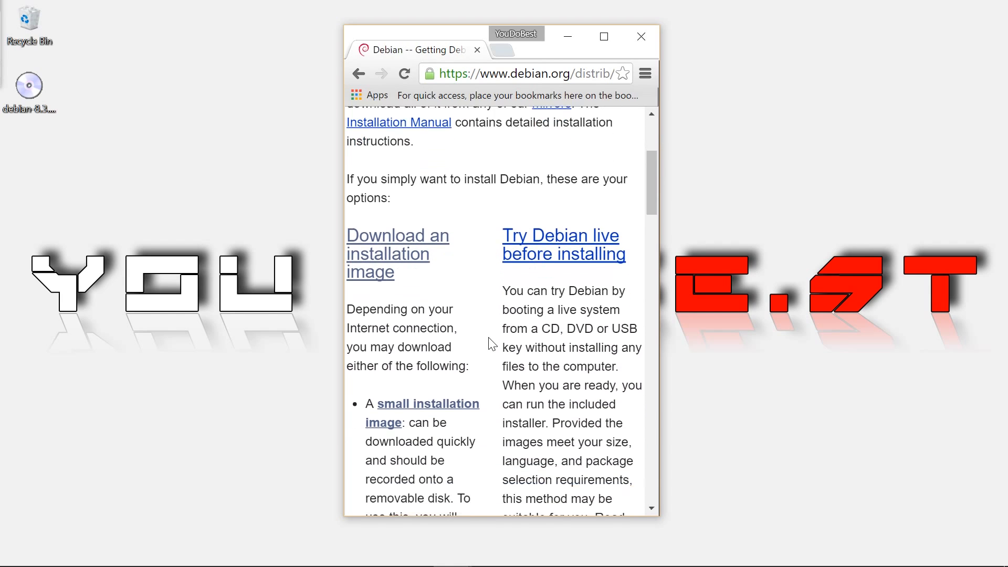
pyautogui.scroll(-6, 490, 344)
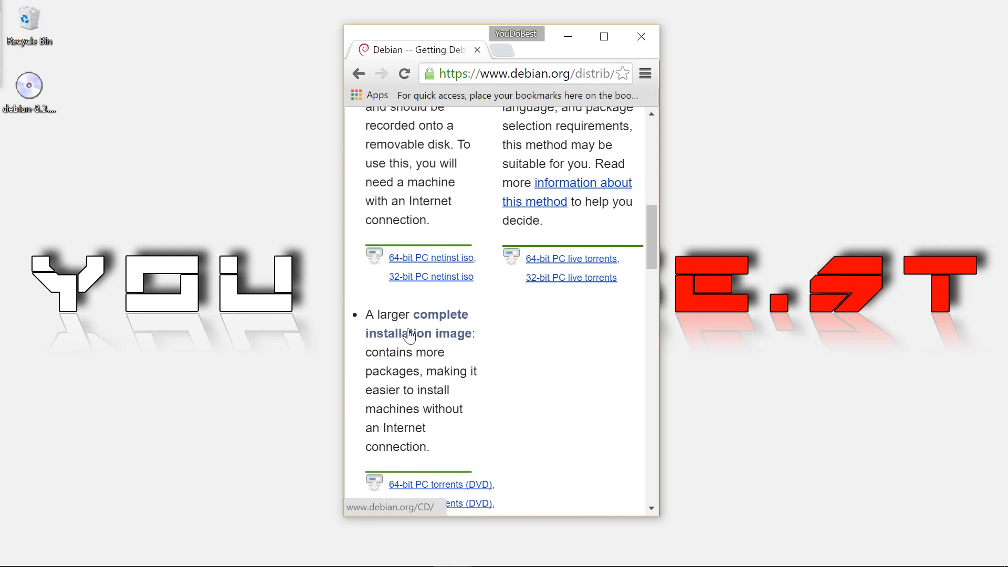
pyautogui.click(426, 340)
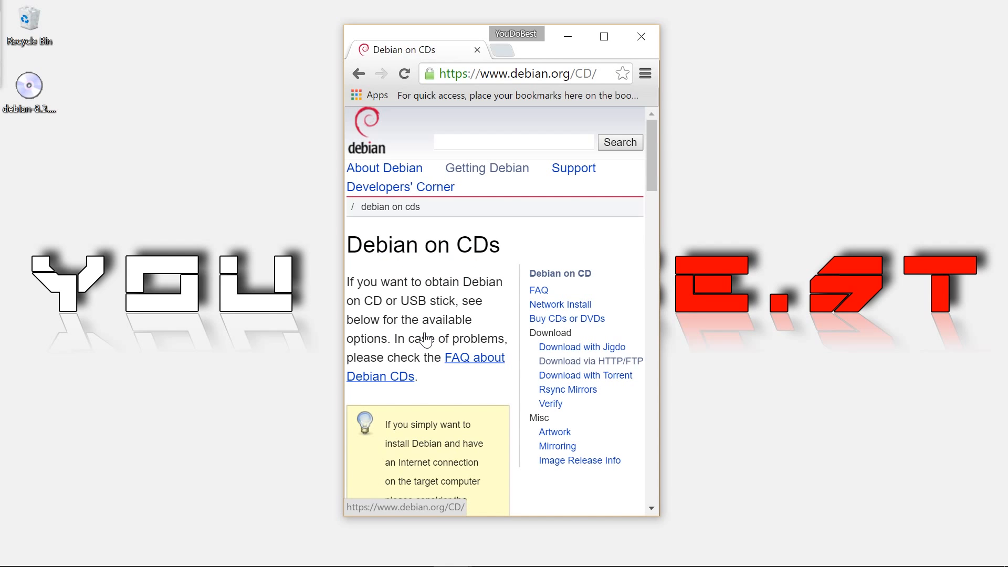
pyautogui.scroll(-1, 426, 340)
pyautogui.scroll(-9, 501, 309)
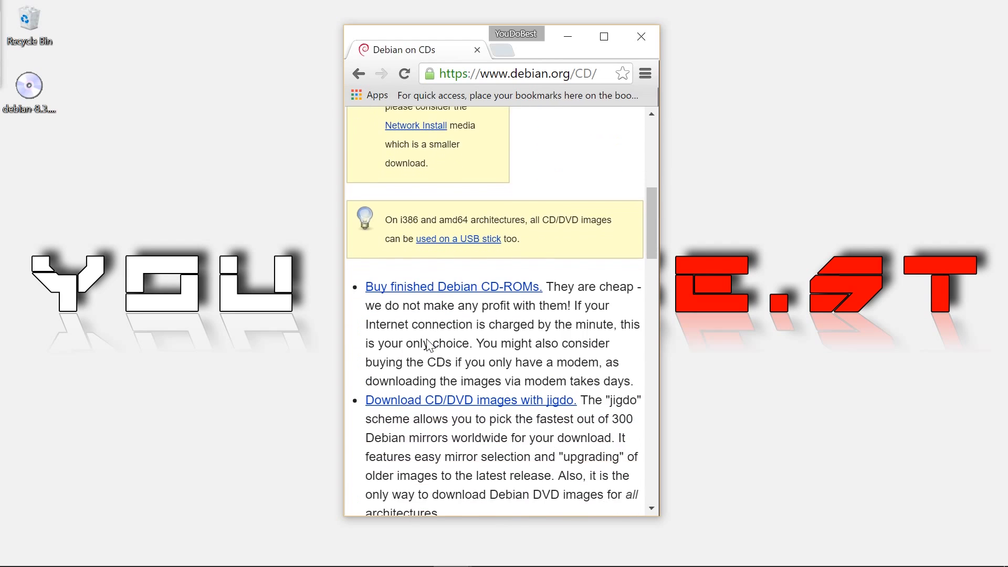
pyautogui.scroll(-3, 502, 310)
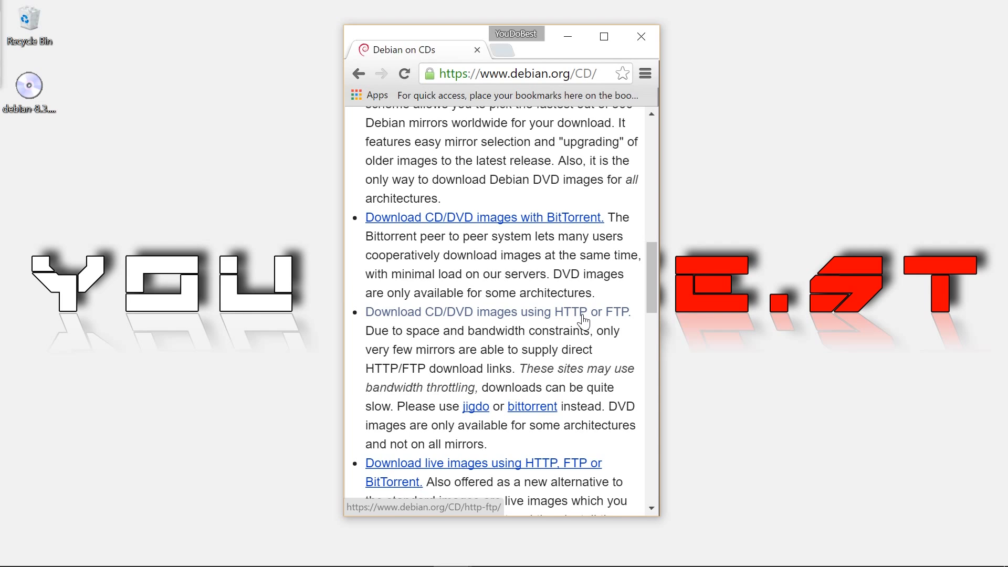
# - Open the HTTP/FTP CD/DVD download page and scroll to the stable release DVD links
pyautogui.click(447, 314)
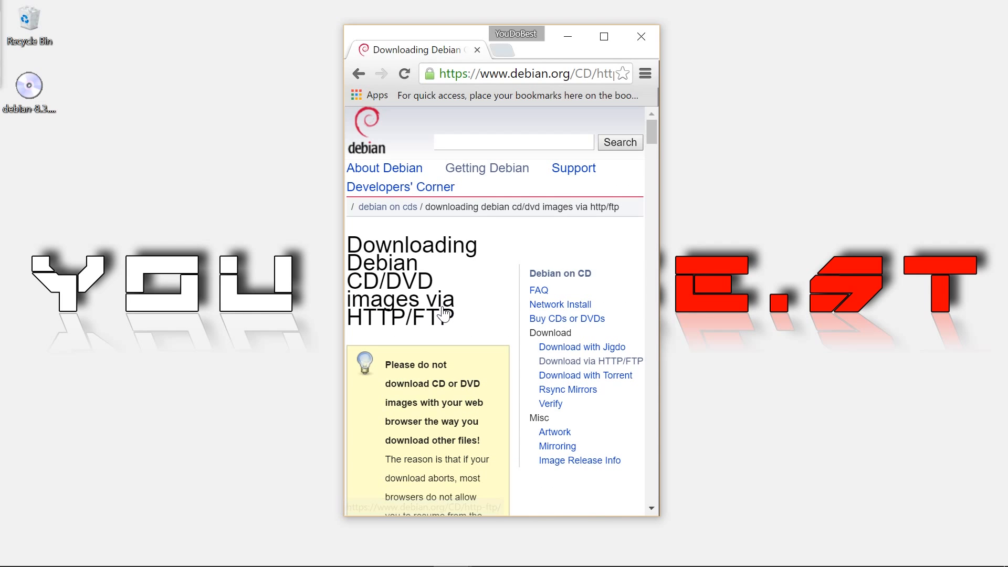
pyautogui.scroll(-10, 443, 312)
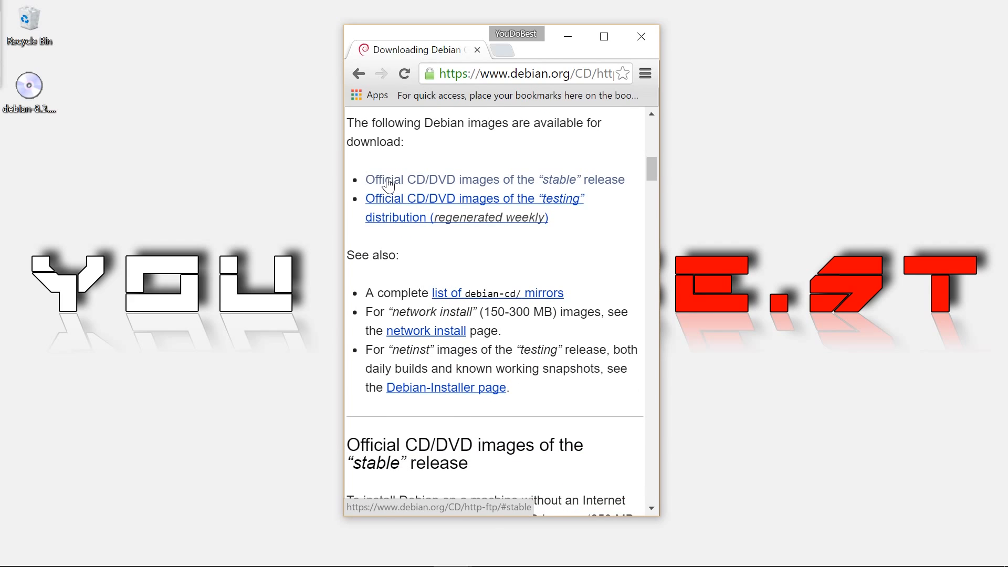
pyautogui.click(549, 184)
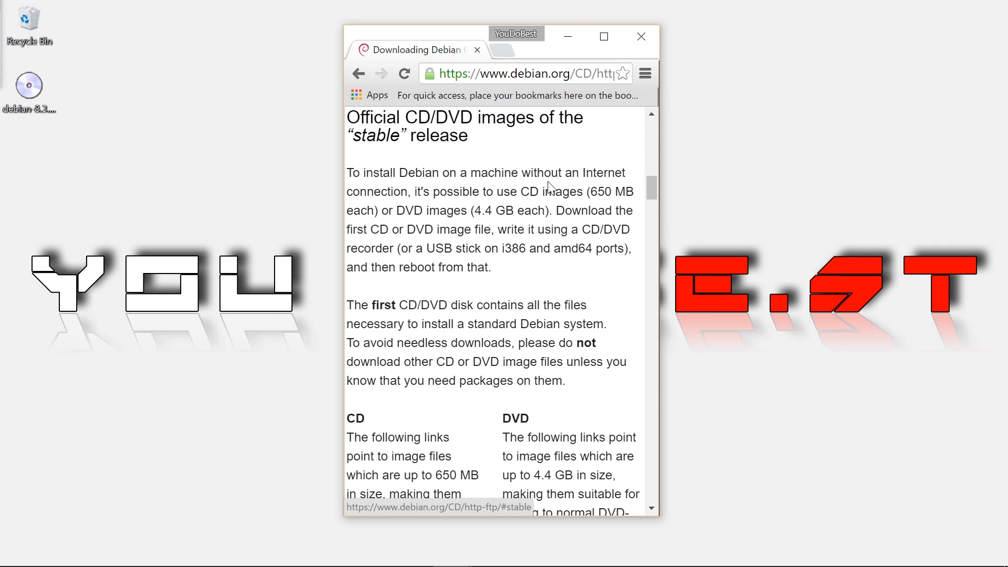
pyautogui.scroll(-3, 492, 372)
pyautogui.scroll(-1, 493, 371)
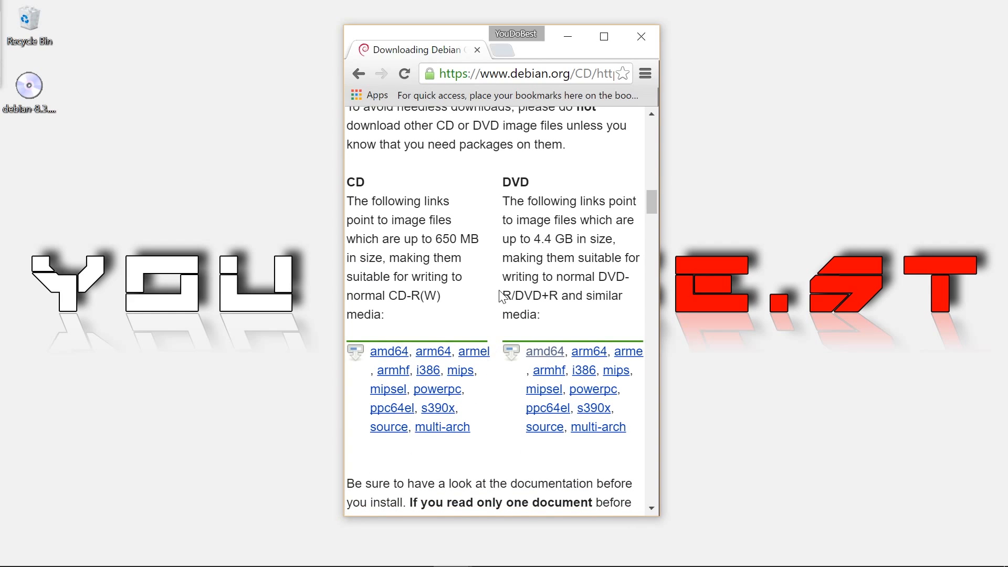
# - Browse the amd64 DVD ISO list, then minimize Chrome to reveal the debian-8.3.0-amd64-DVD-1 image
pyautogui.click(553, 357)
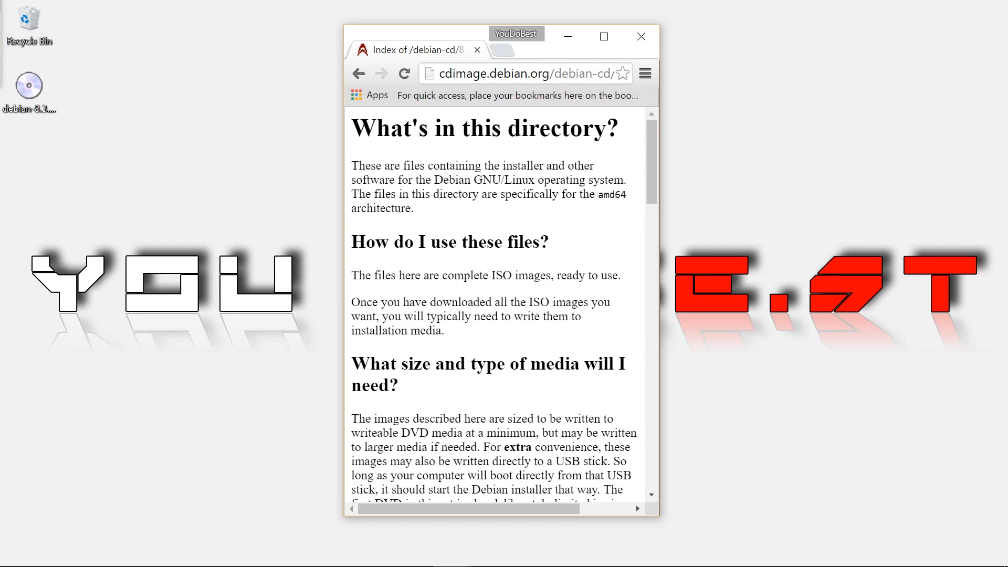
pyautogui.scroll(-10, 497, 305)
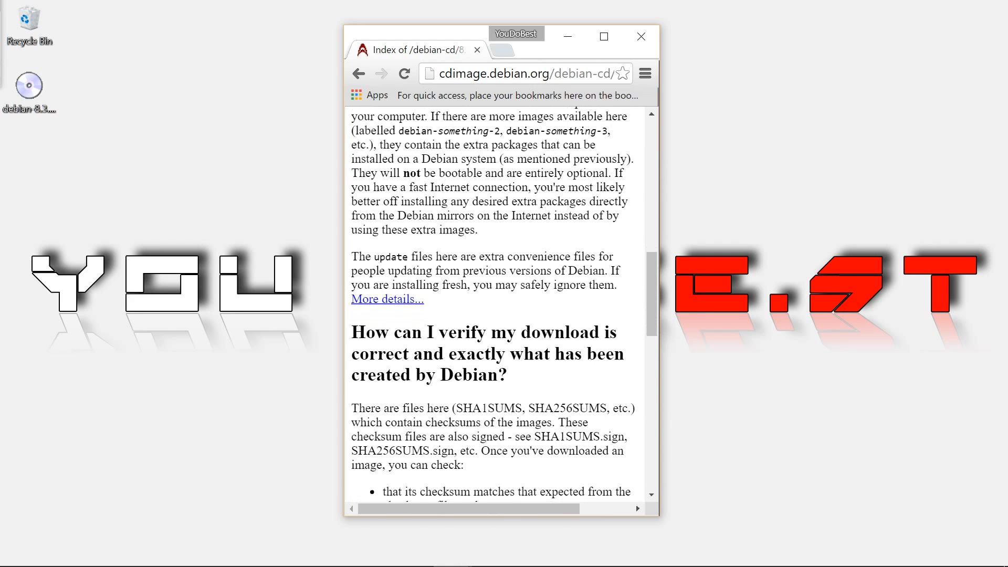
pyautogui.scroll(-12, 531, 350)
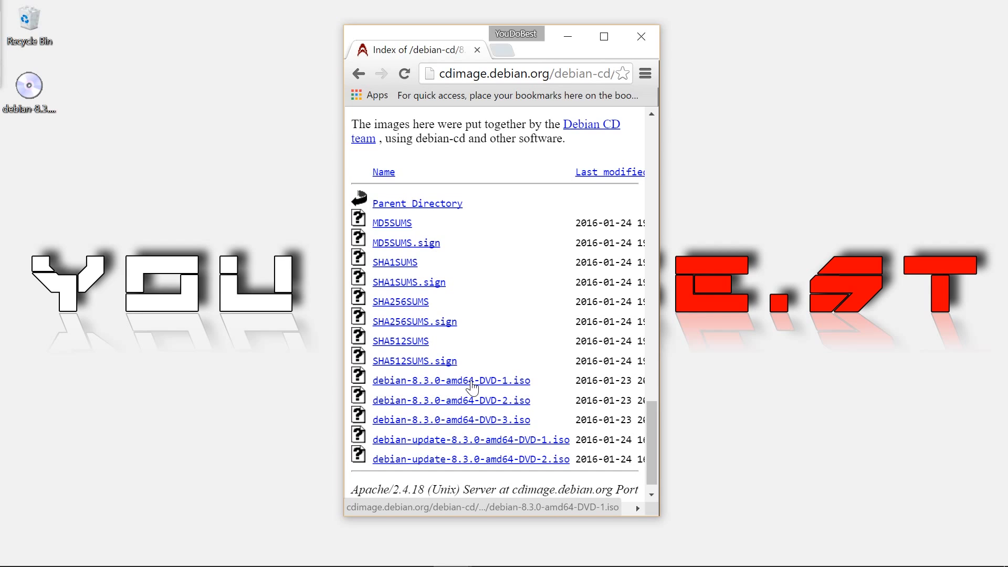
pyautogui.click(29, 89)
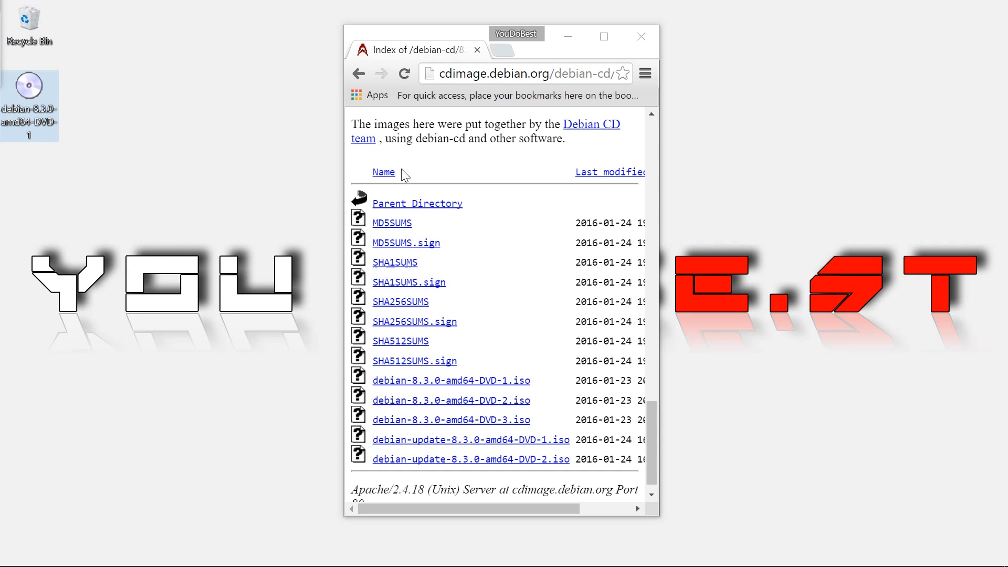
pyautogui.click(566, 41)
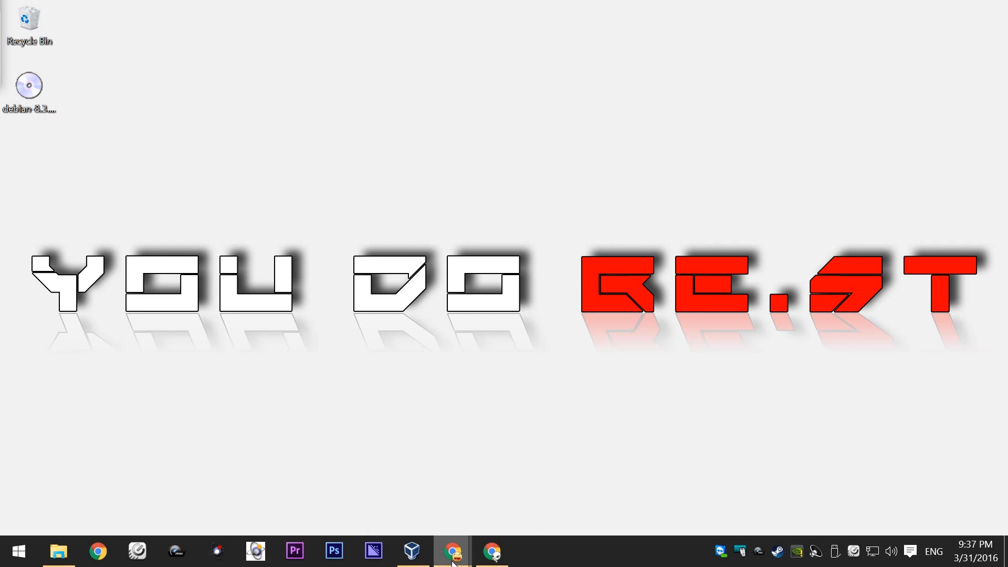
# - In VirtualBox, create a new machine named 'debian' with type Linux, version Debian (64-bit)
pyautogui.click(412, 551)
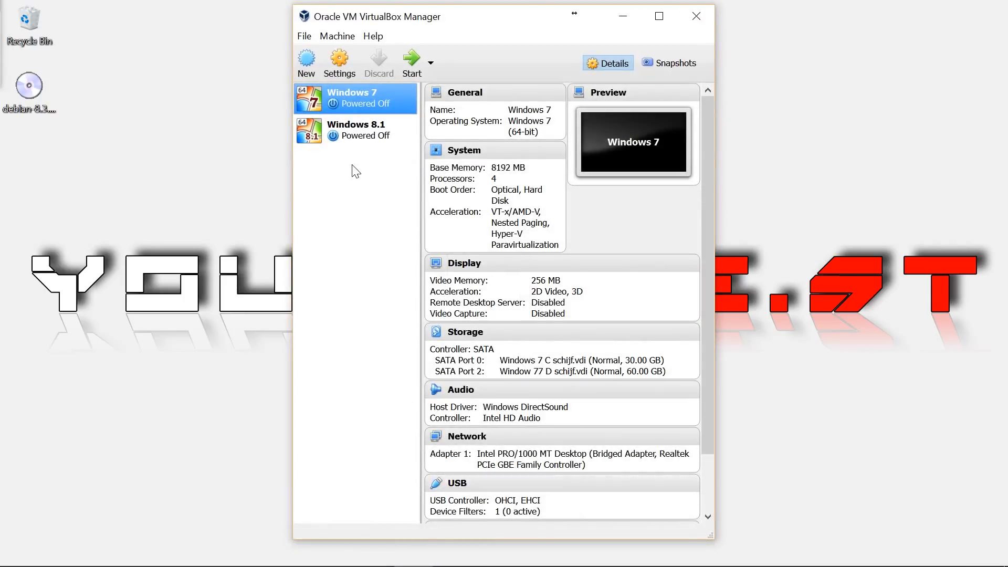
pyautogui.click(307, 64)
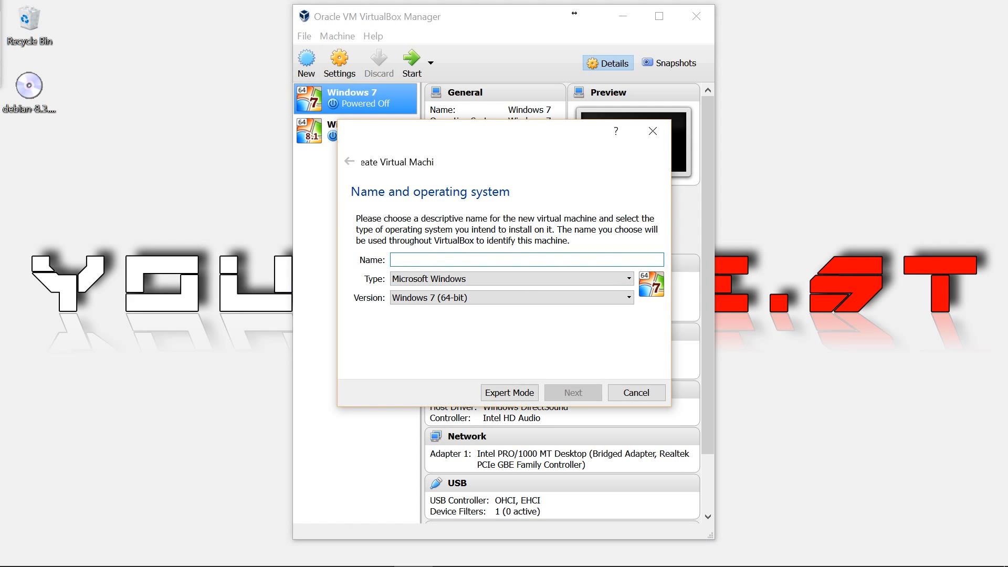
pyautogui.write('debian')
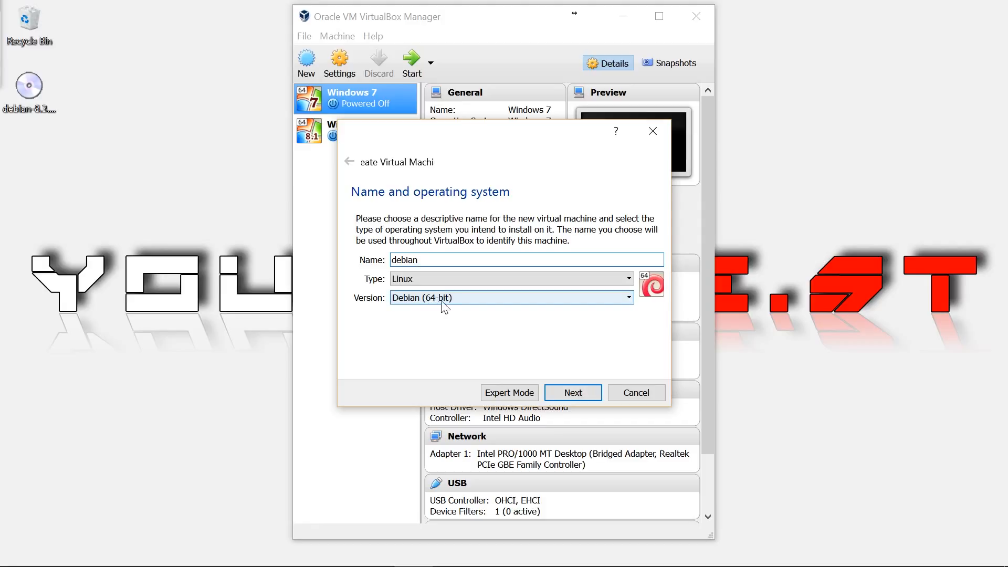
pyautogui.click(581, 395)
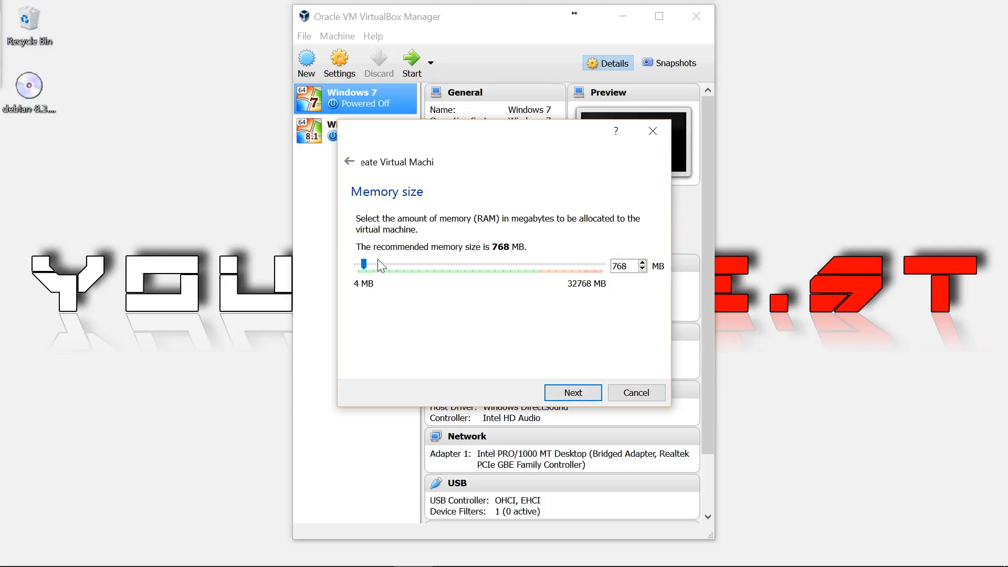
# - Give the machine 4096 MB of memory and choose to create a new virtual hard disk
pyautogui.moveTo(398, 274); pyautogui.dragTo(393, 275)
pyautogui.click(572, 392)
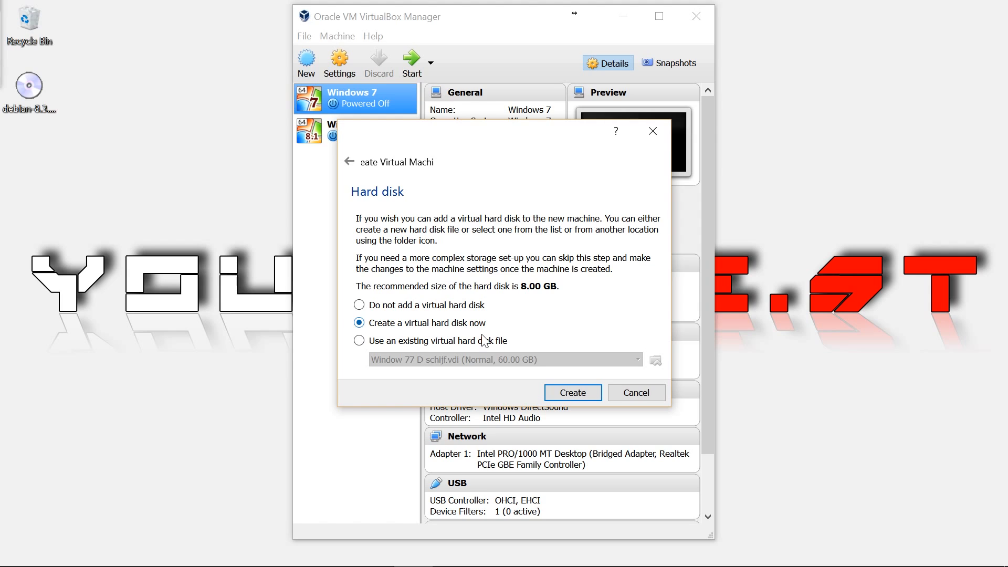
pyautogui.click(557, 395)
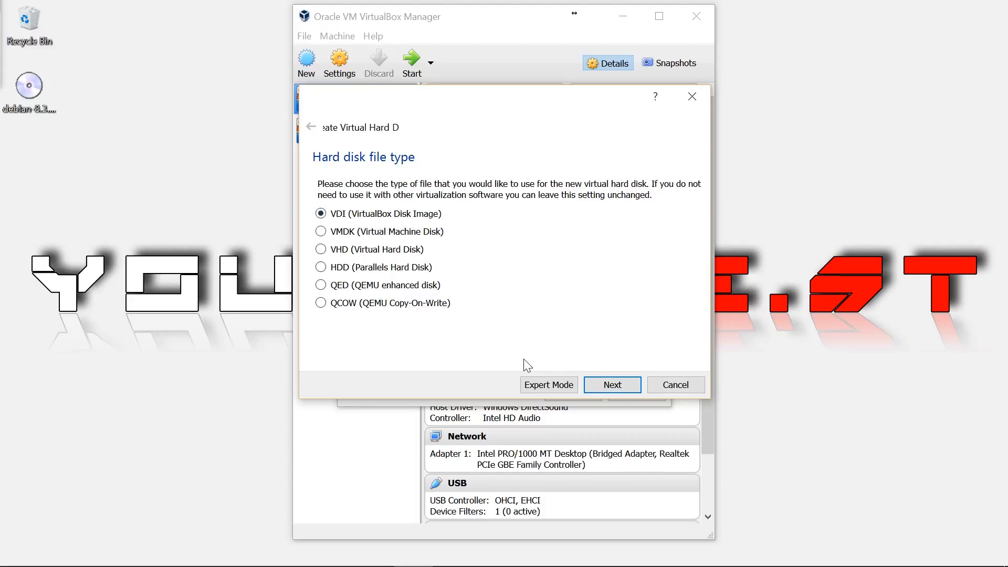
# - Create a dynamically allocated 29.36 GB VDI disk saved as debian.vdi on drive D:
pyautogui.click(614, 392)
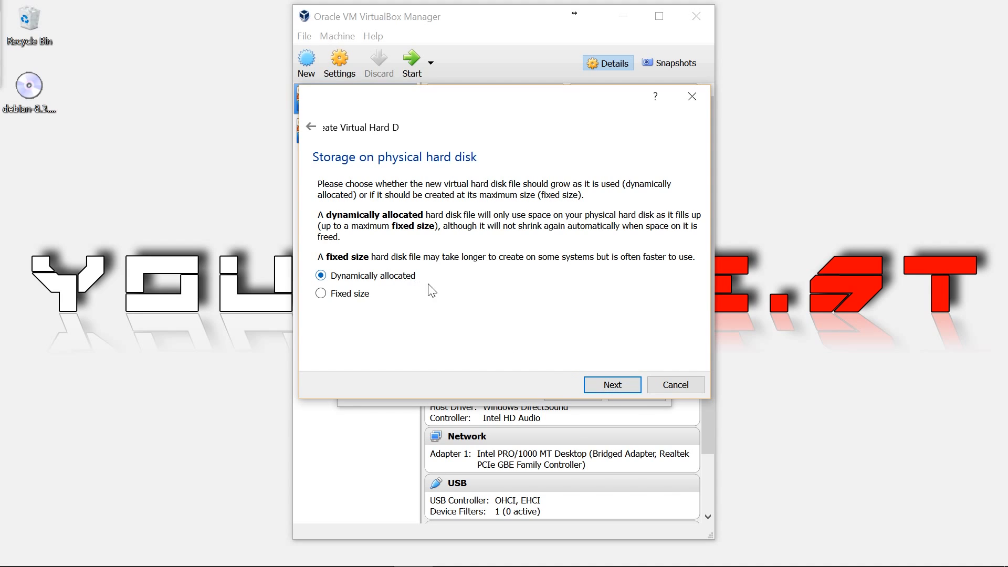
pyautogui.click(613, 384)
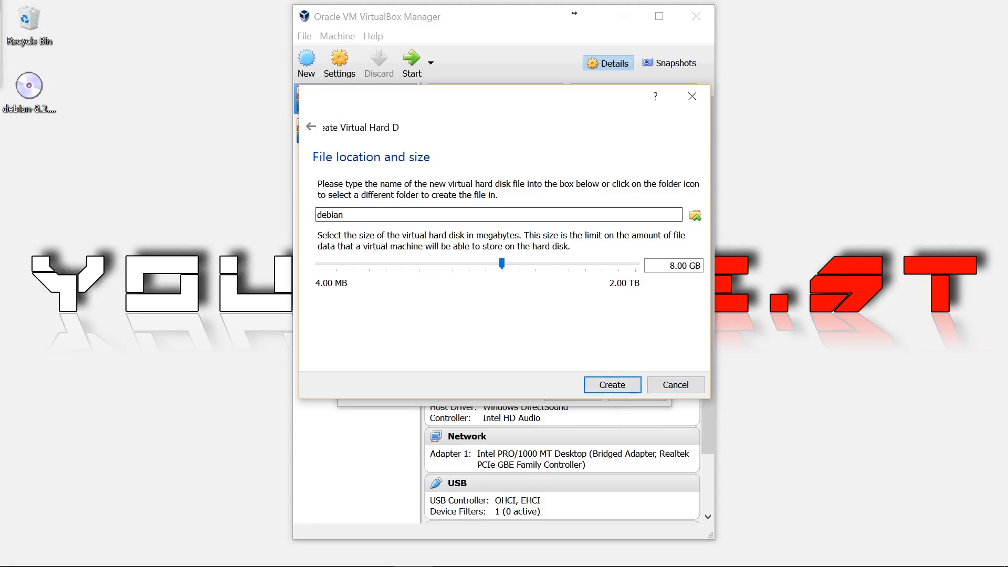
pyautogui.click(695, 216)
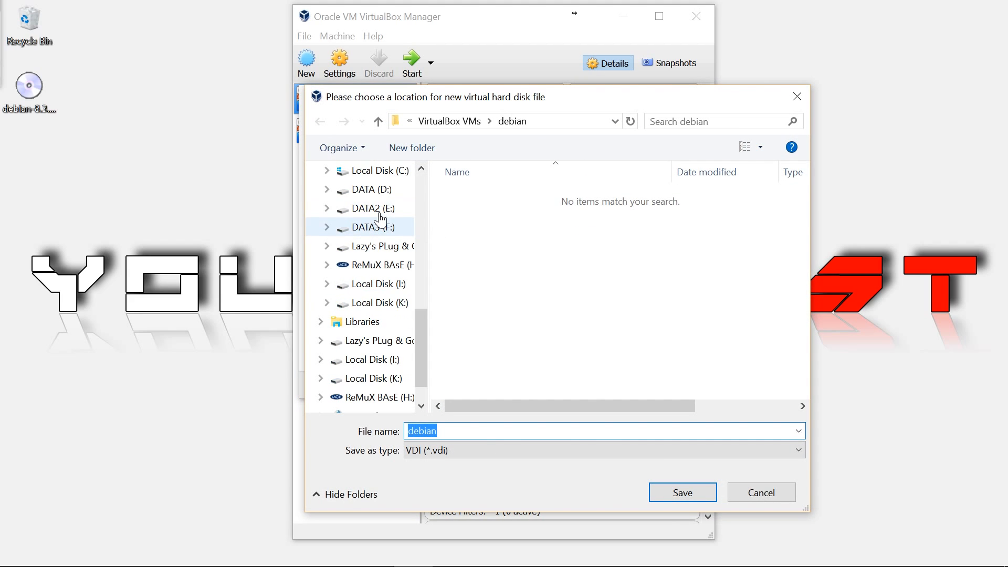
pyautogui.click(336, 190)
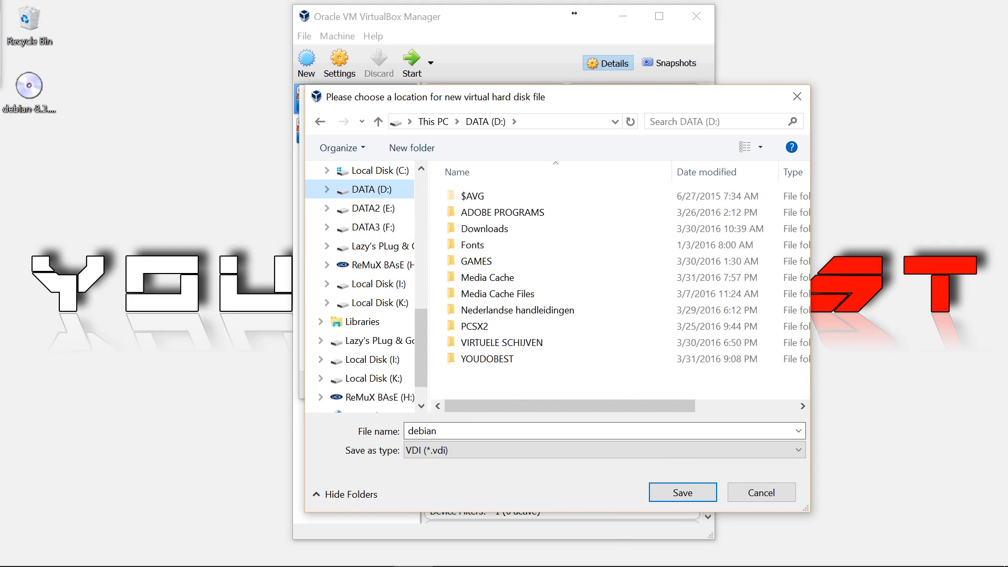
pyautogui.click(666, 495)
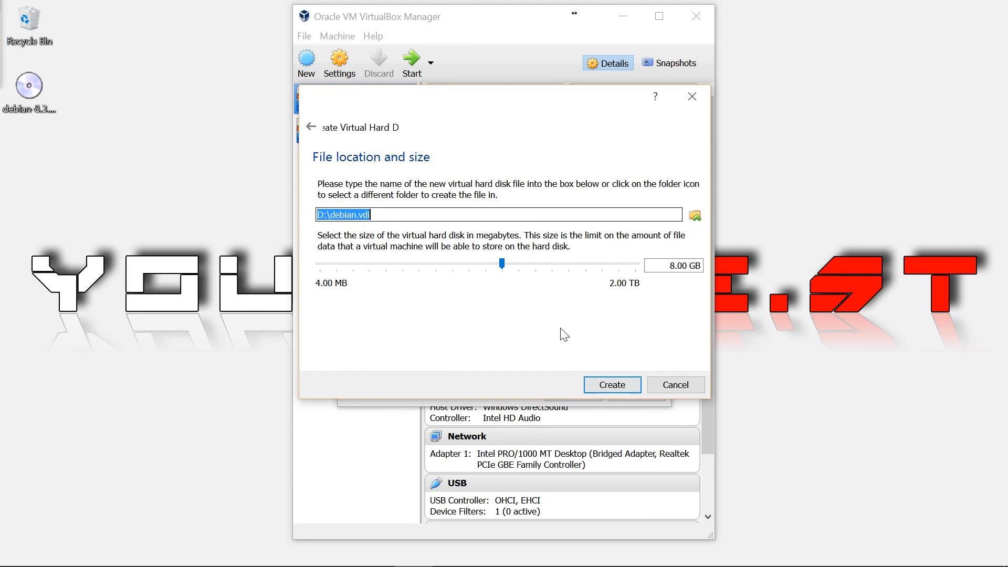
pyautogui.moveTo(504, 266); pyautogui.dragTo(536, 267)
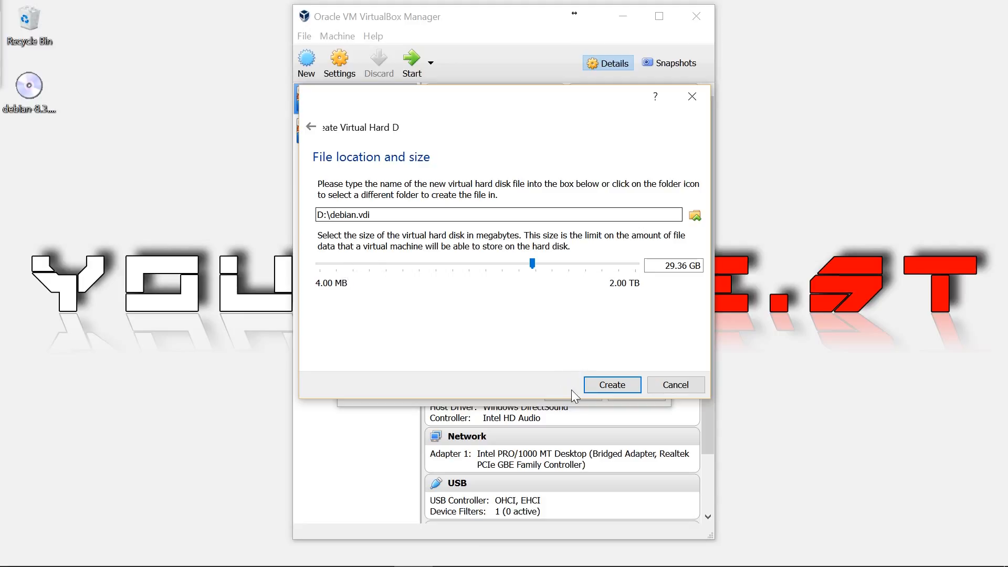
pyautogui.click(612, 385)
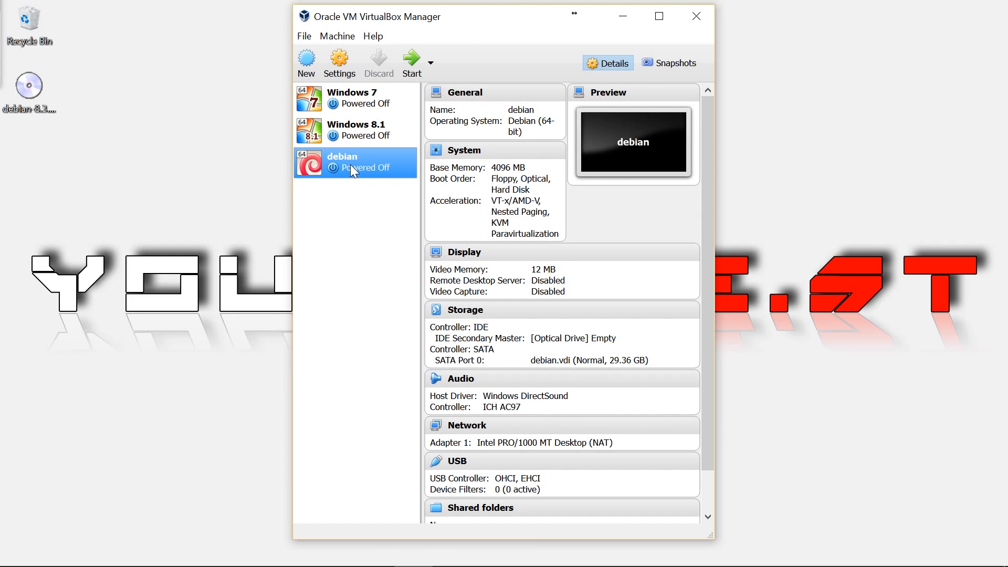
# - In the debian machine's Settings, review the General tabs and set Processor(s) to 6
pyautogui.click(349, 64)
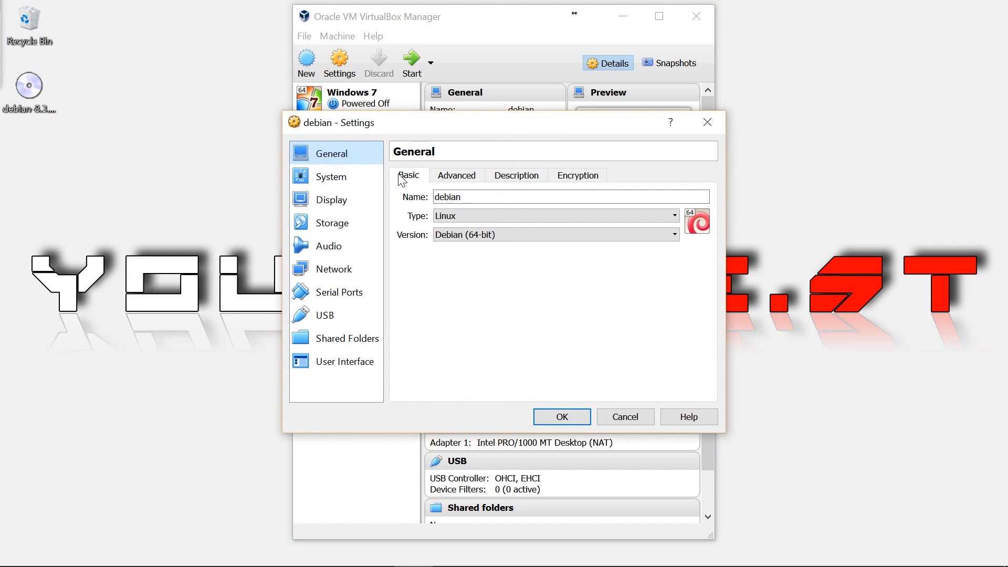
pyautogui.click(472, 181)
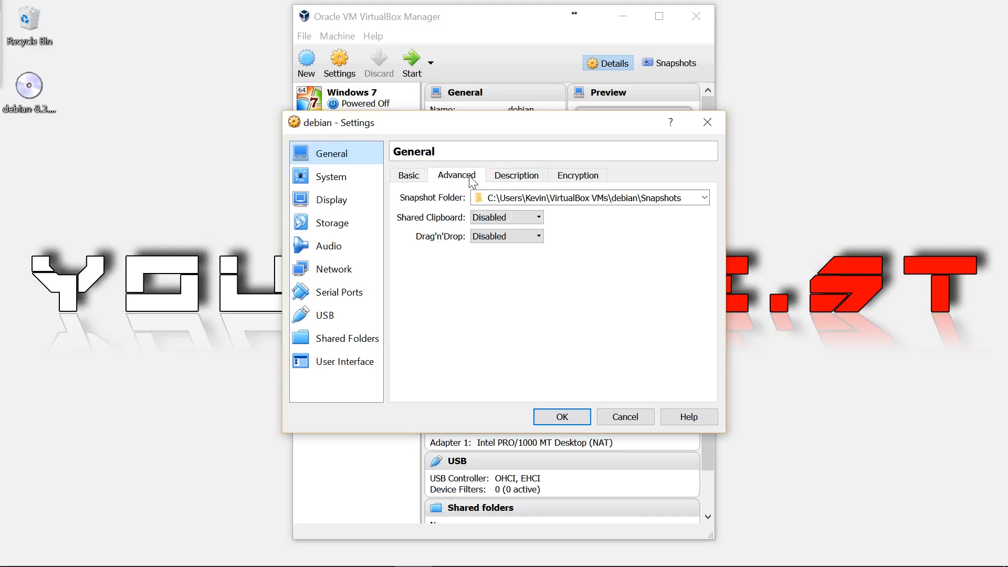
pyautogui.click(512, 181)
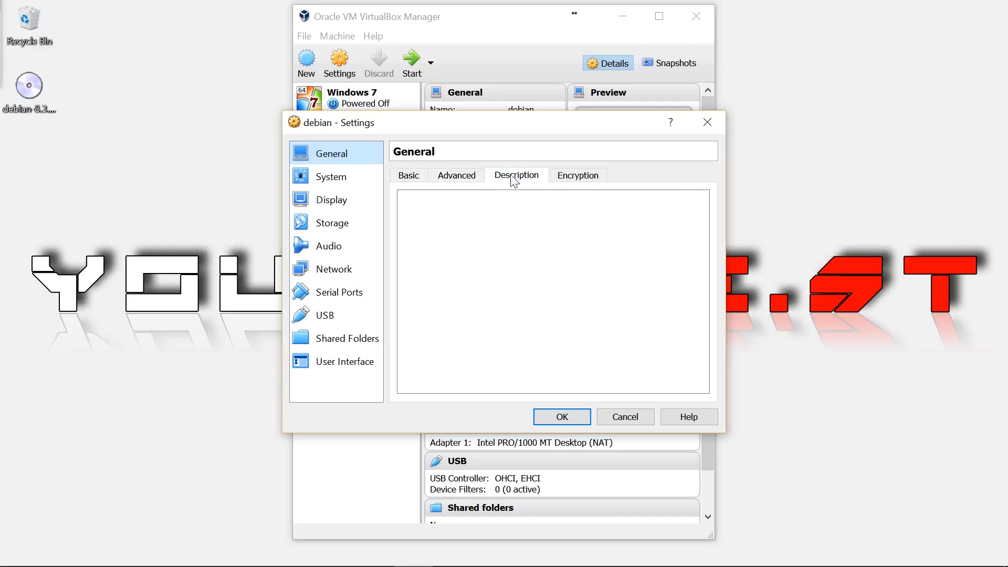
pyautogui.click(337, 179)
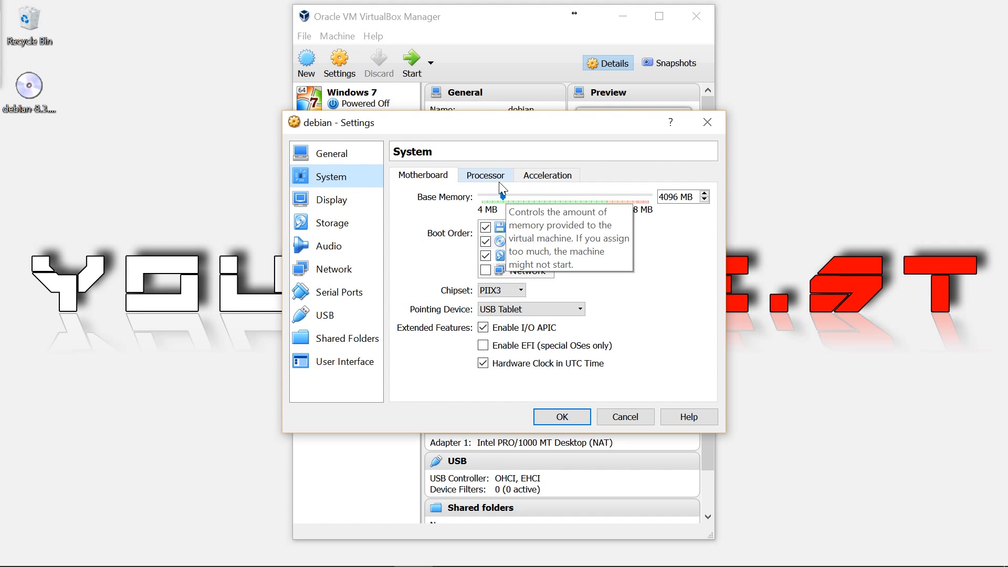
pyautogui.click(485, 175)
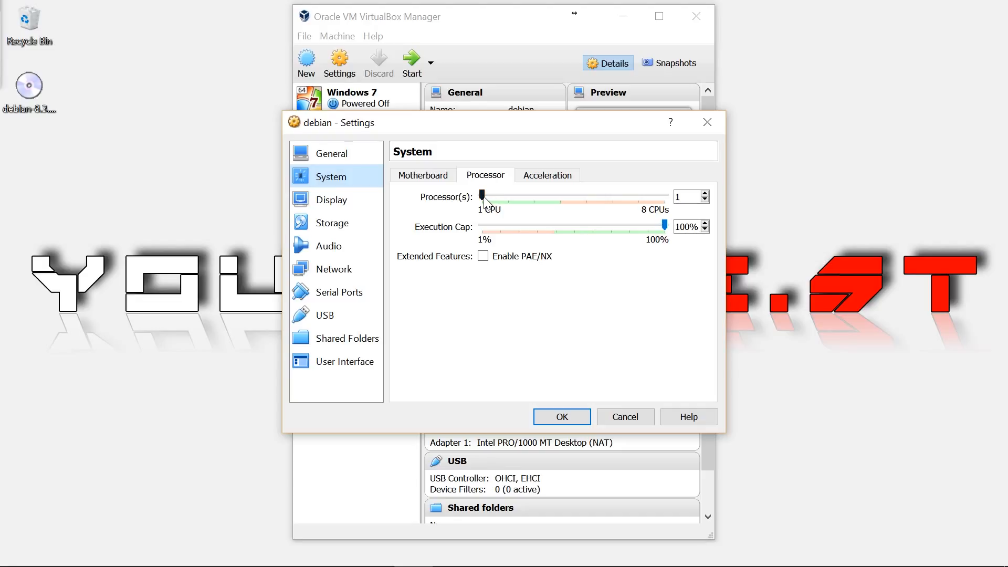
pyautogui.moveTo(483, 199); pyautogui.dragTo(622, 210)
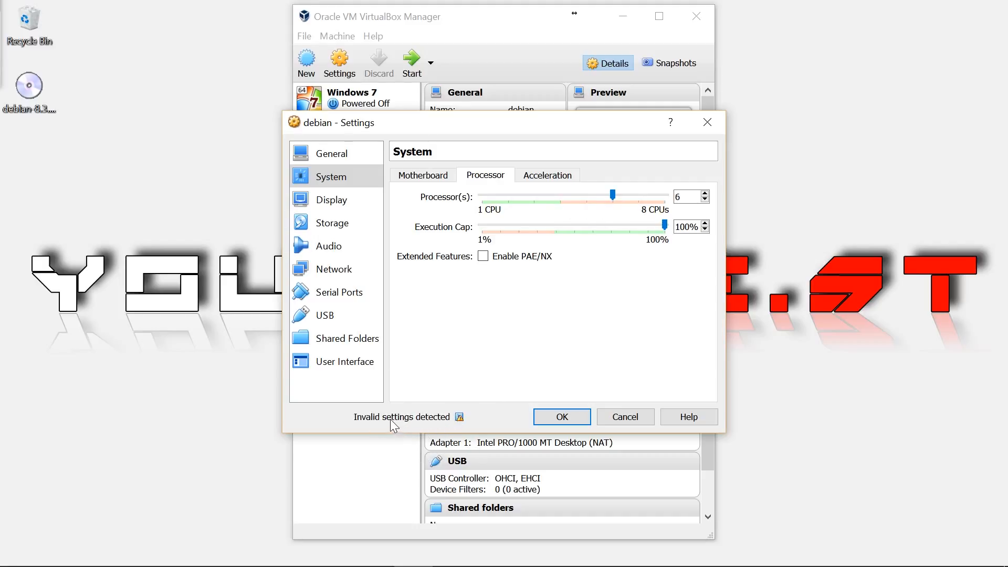
# - Lower processors to 4, set video memory to 128 MB, and select the empty optical drive
pyautogui.moveTo(460, 417)
pyautogui.click(560, 197)
pyautogui.click(559, 197)
pyautogui.click(355, 204)
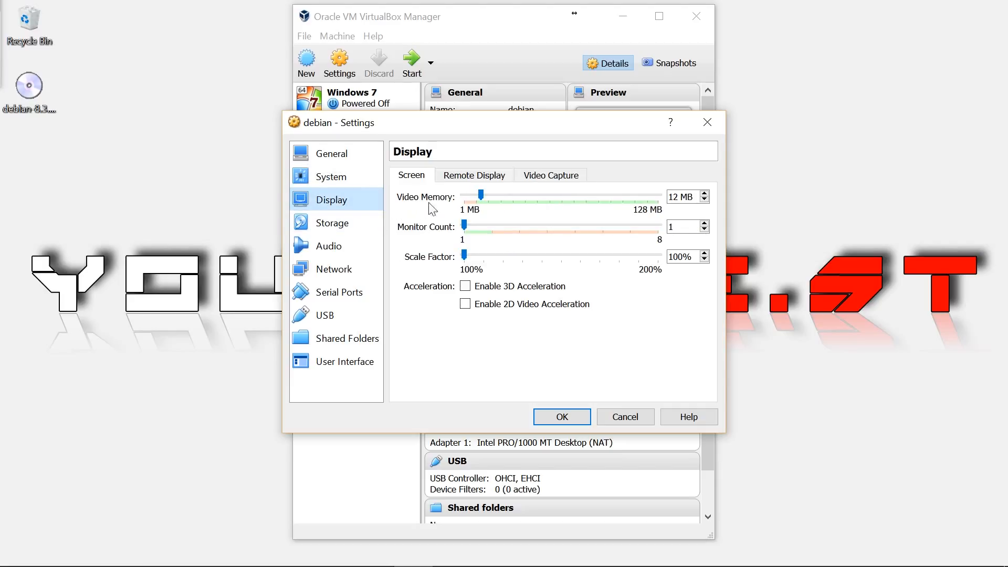
pyautogui.moveTo(480, 198); pyautogui.dragTo(690, 214)
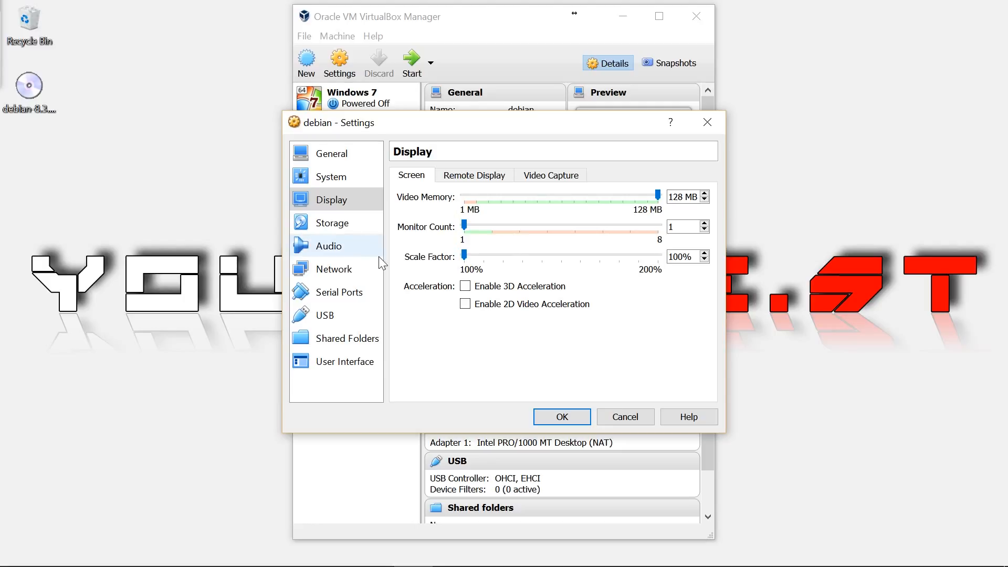
pyautogui.click(357, 229)
pyautogui.click(424, 213)
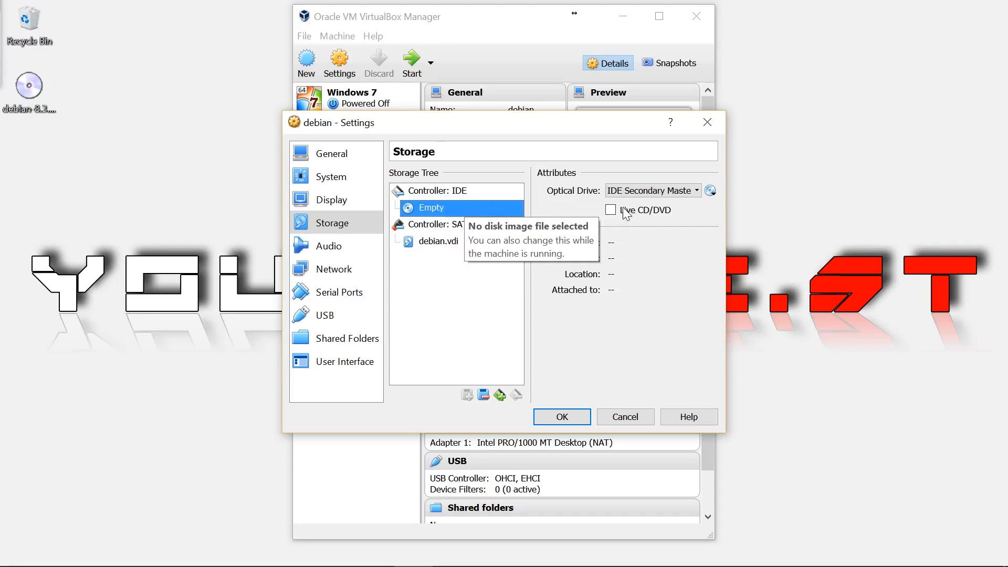
# - Load debian-8.3.0-amd64-DVD-1.iso into the debian machine's optical drive
pyautogui.click(711, 193)
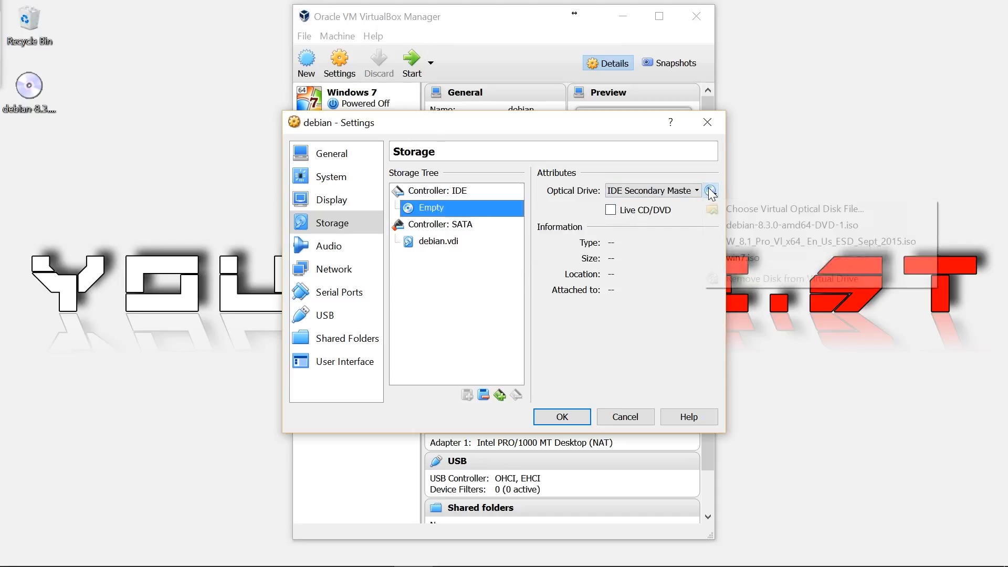
pyautogui.click(721, 226)
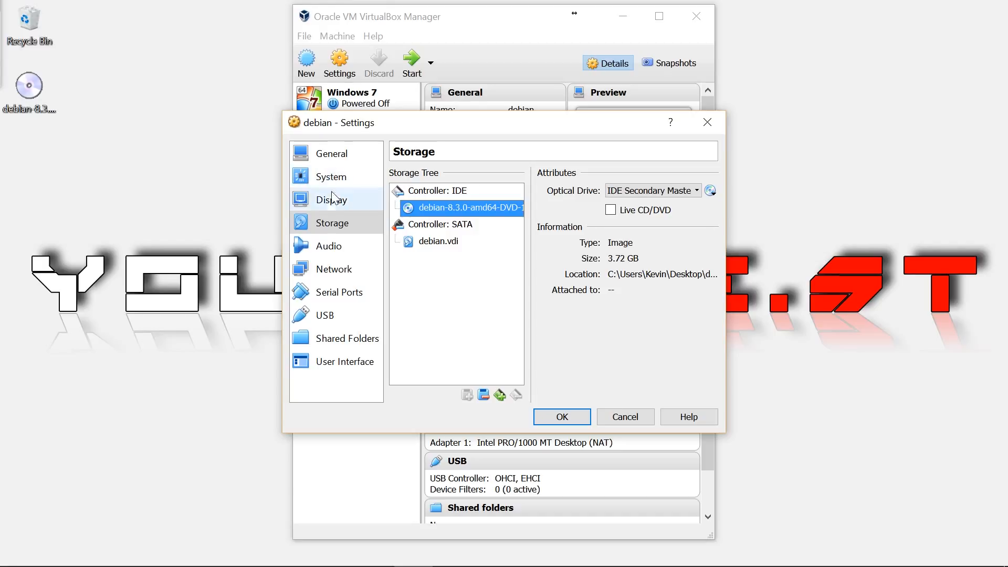
pyautogui.click(334, 270)
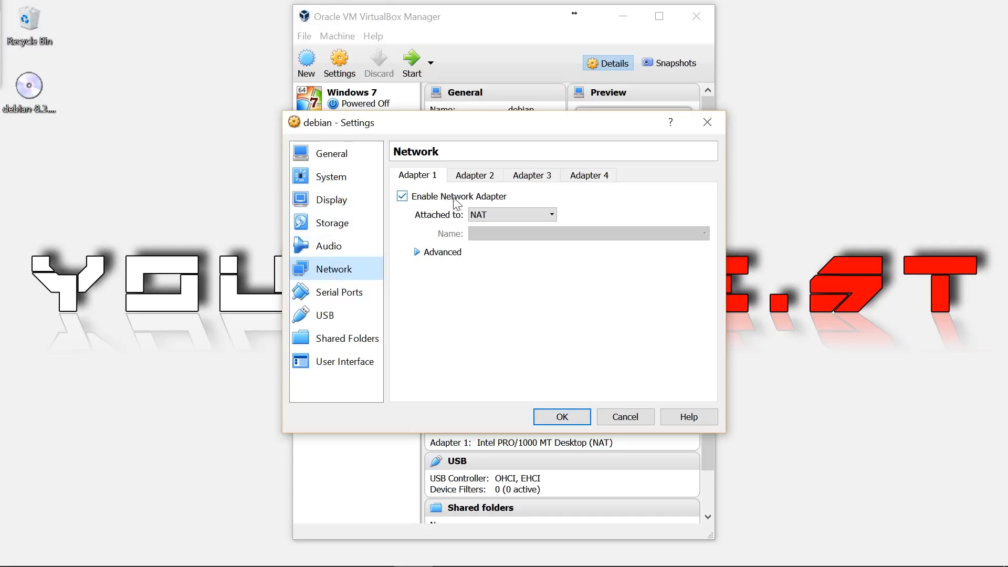
# - Attach network Adapter 1 as a Bridged Adapter
pyautogui.click(512, 214)
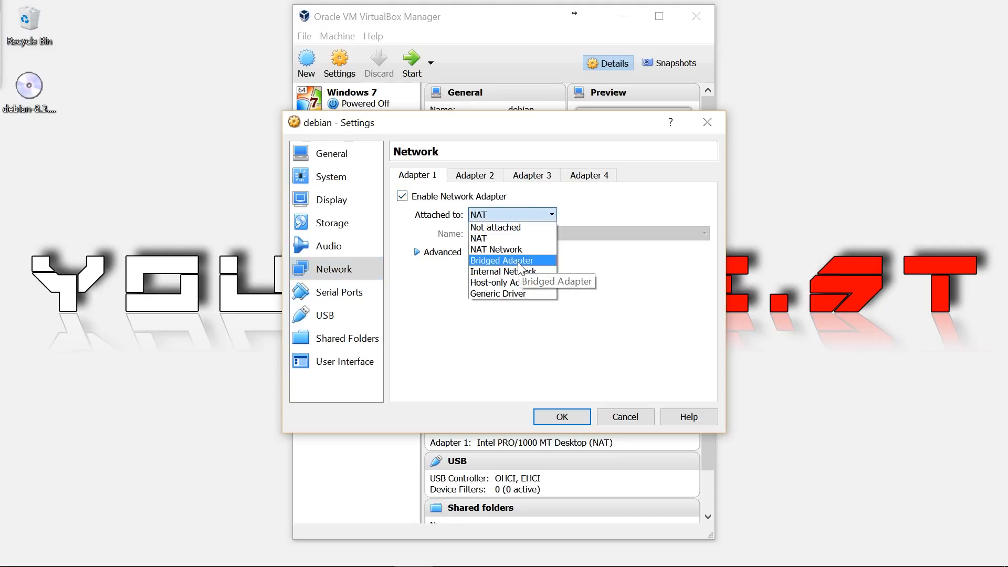
pyautogui.click(518, 262)
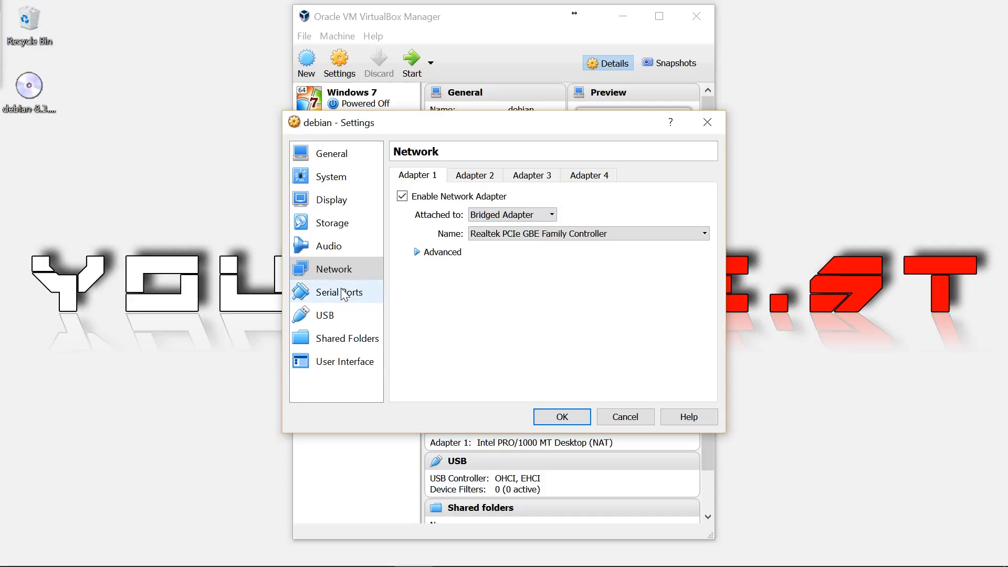
pyautogui.click(342, 315)
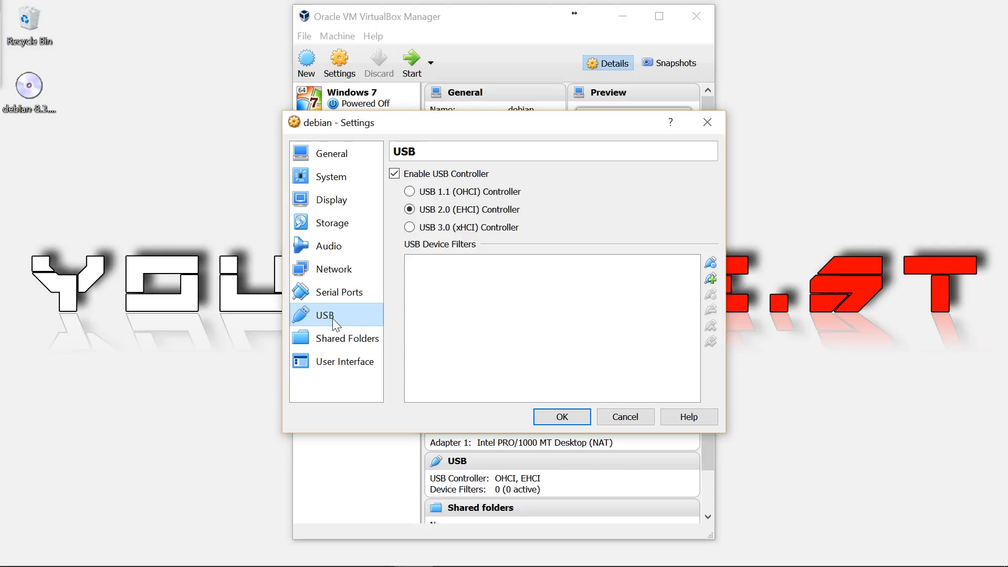
# - Switch the USB controller to USB 3.0 (xHCI), then return to Chrome
pyautogui.click(434, 230)
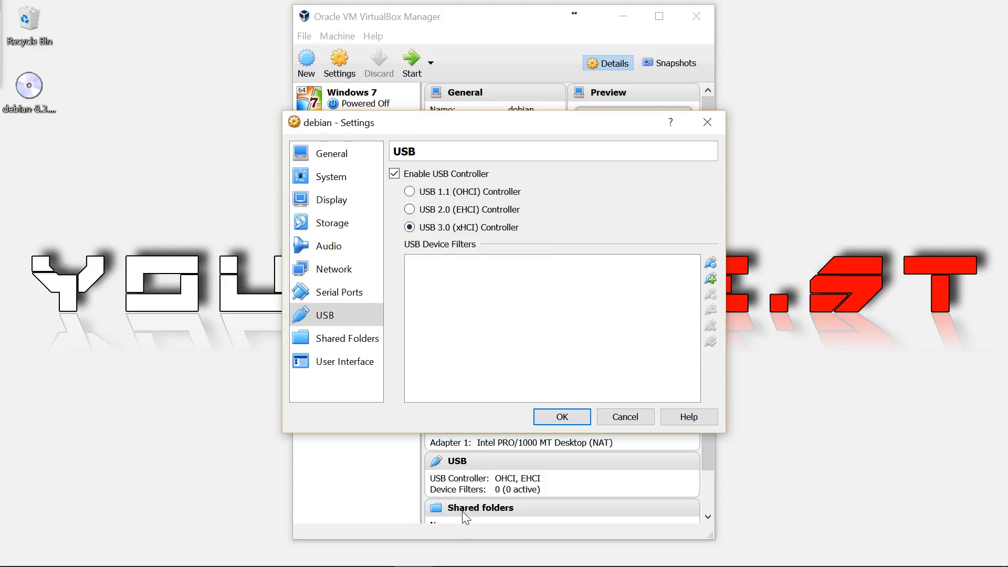
pyautogui.click(448, 552)
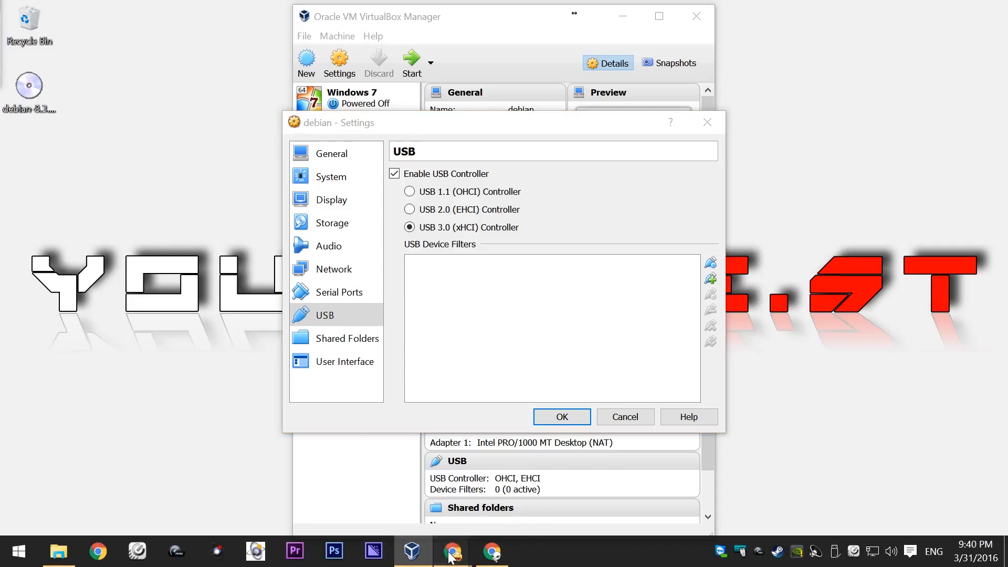
# - Bring Chrome forward and search the web for VirtualBox, widening the browser window
pyautogui.moveTo(469, 561)
pyautogui.click(491, 480)
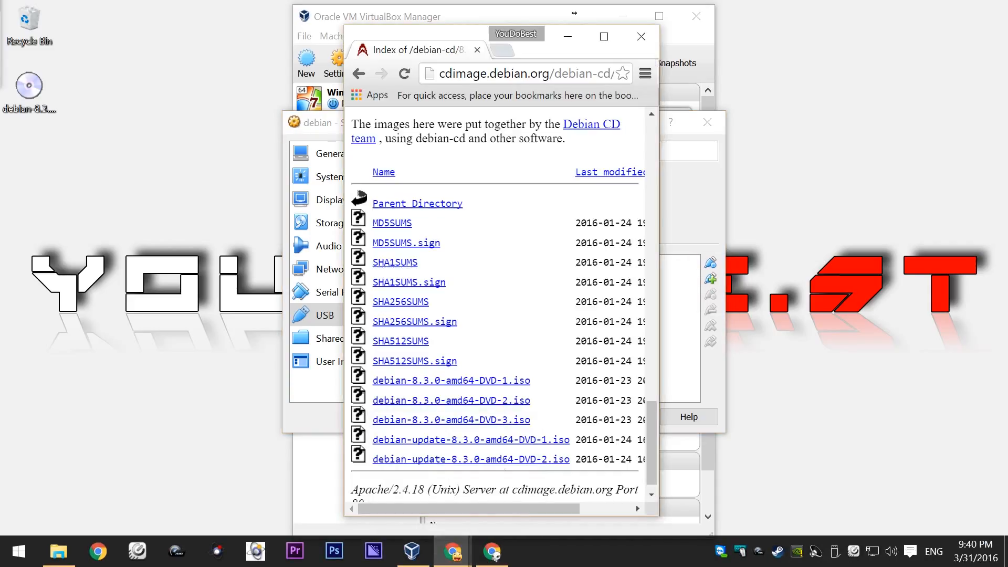
pyautogui.click(525, 75)
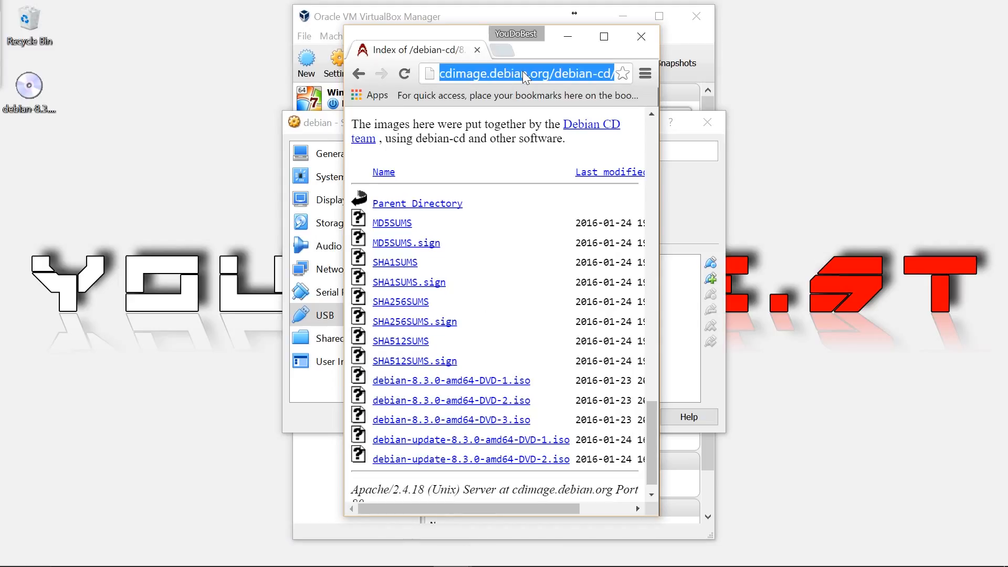
pyautogui.write('virtu')
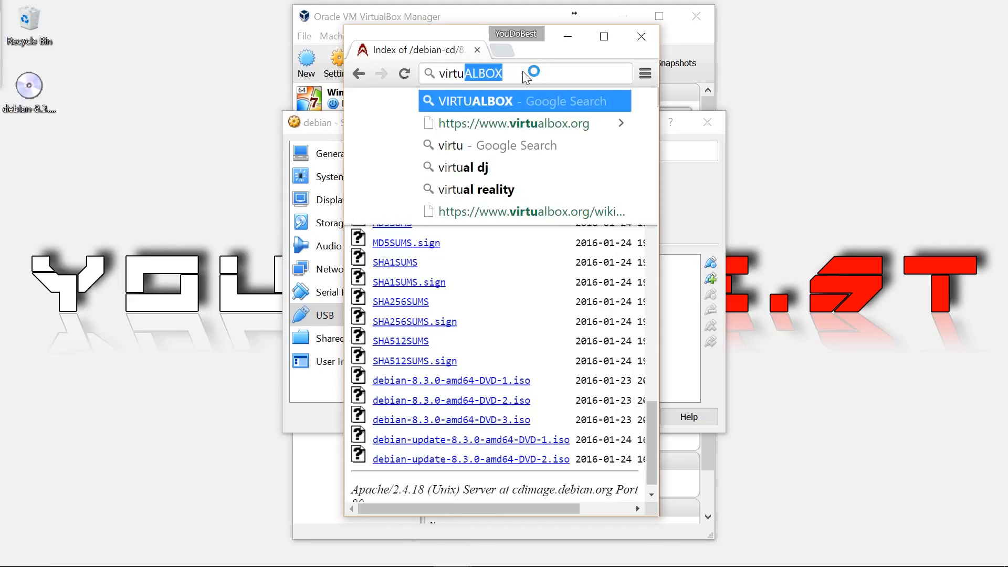
pyautogui.press('Return')
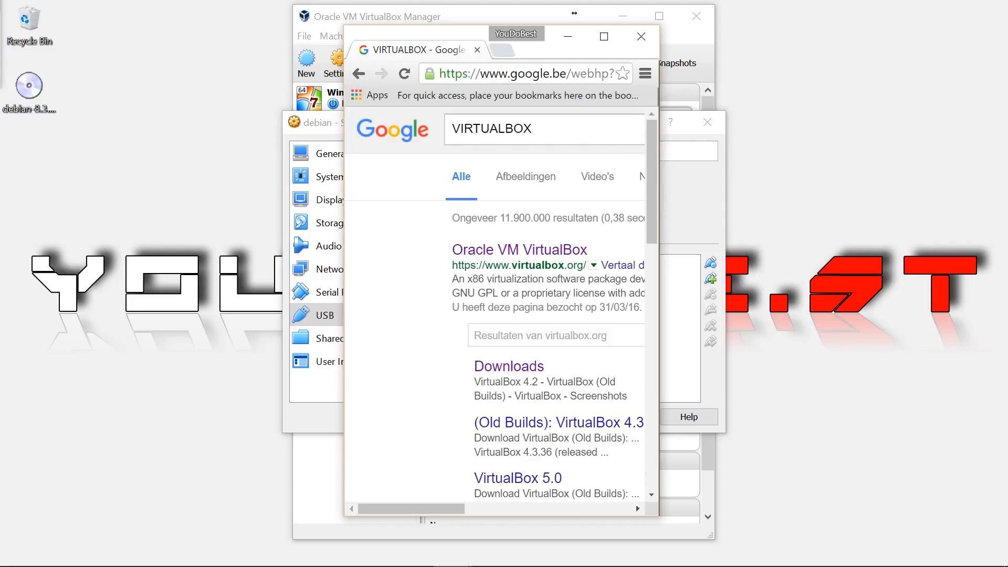
pyautogui.moveTo(658, 148); pyautogui.dragTo(858, 170)
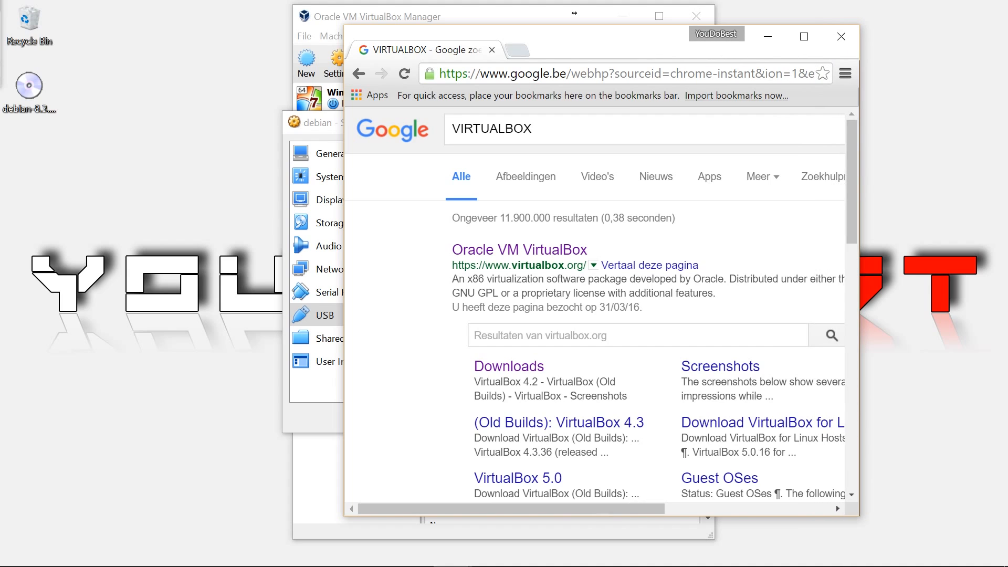
# - Go to virtualbox.org's Downloads page, mark the 5.0.16 Extension Pack entry, and minimize Chrome
pyautogui.click(540, 253)
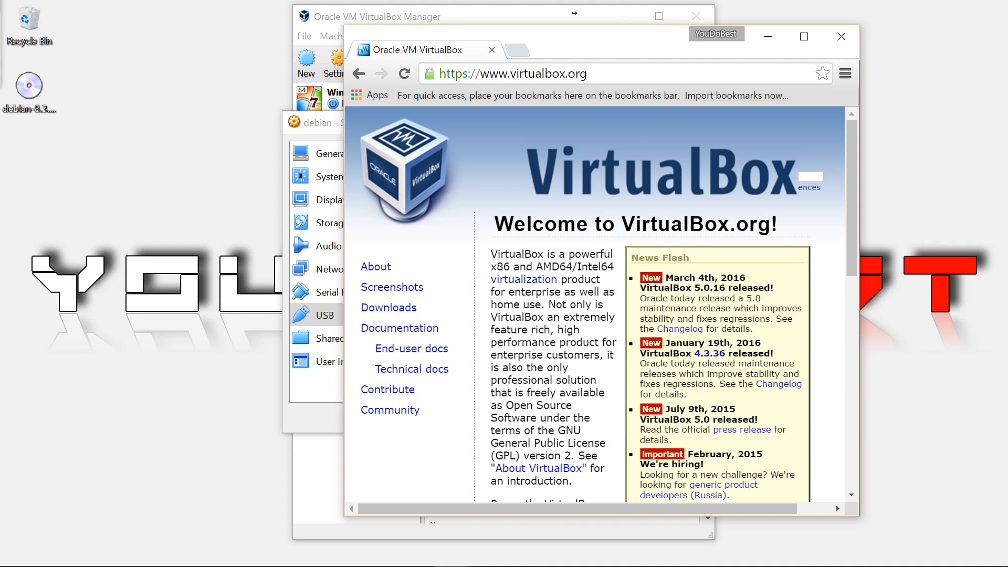
pyautogui.scroll(-8, 539, 254)
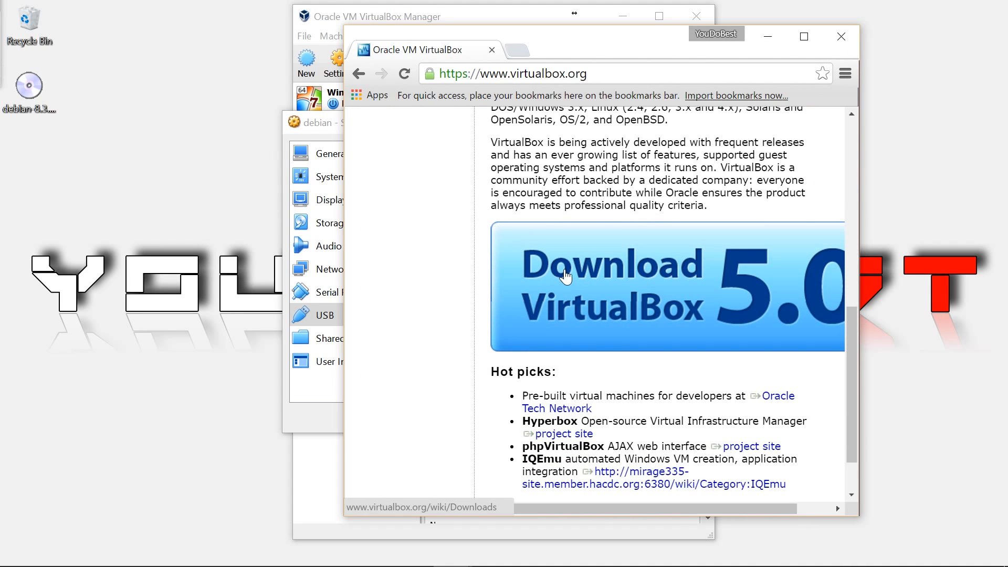
pyautogui.click(608, 281)
pyautogui.scroll(-4, 608, 284)
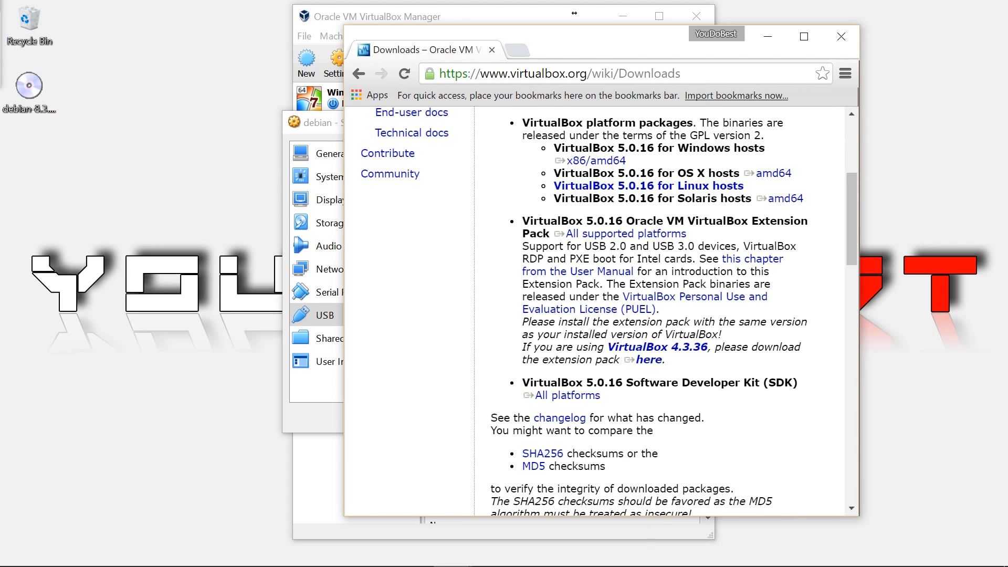
pyautogui.moveTo(522, 221); pyautogui.dragTo(686, 234)
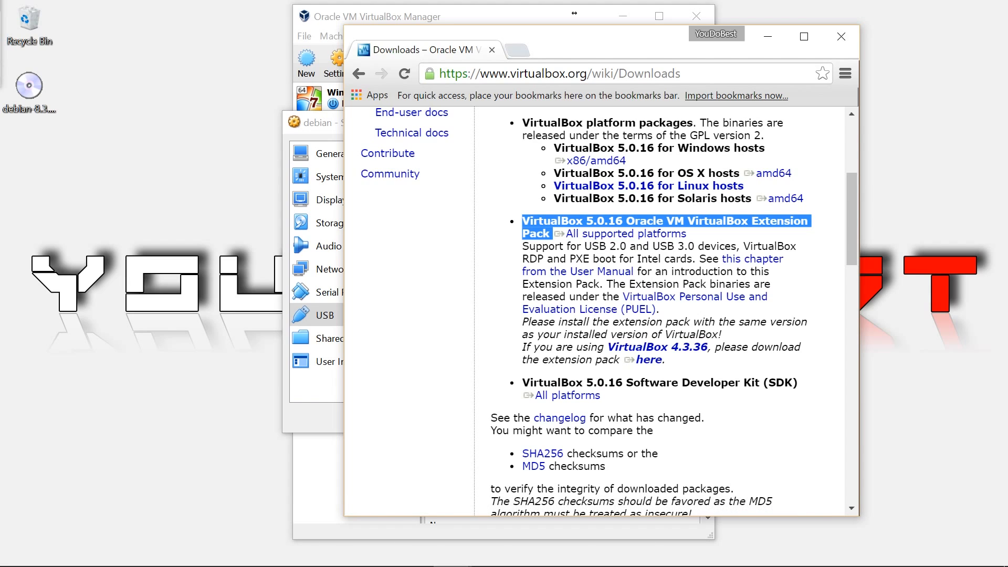
pyautogui.click(768, 38)
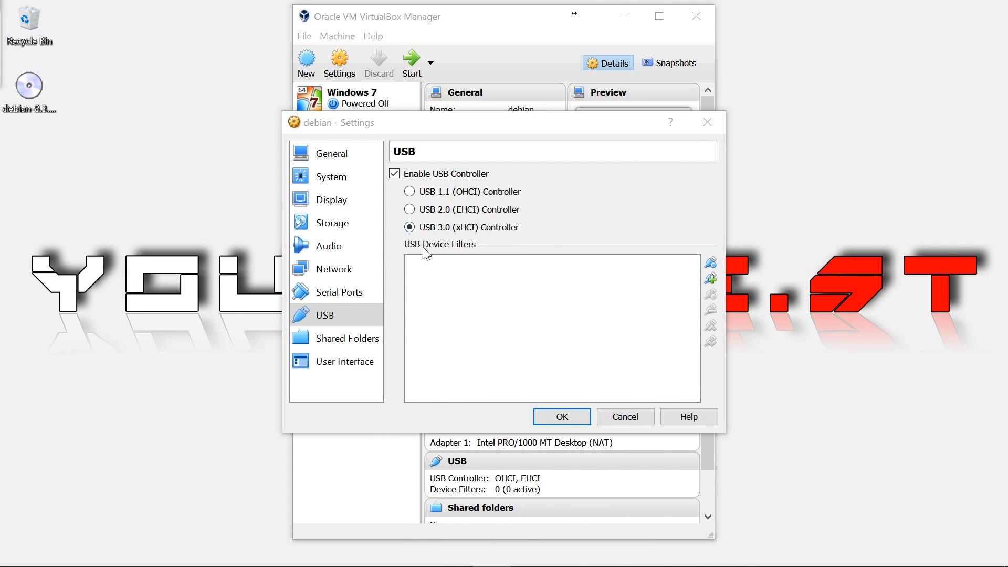
# - Choose Hyper-V as the debian VM's paravirtualization interface under System > Acceleration
pyautogui.click(329, 177)
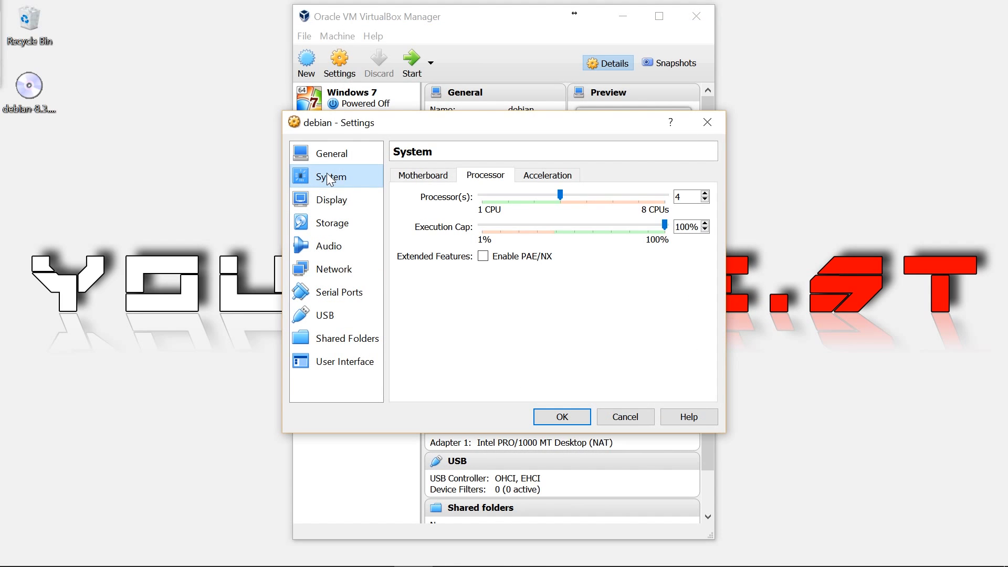
pyautogui.click(569, 171)
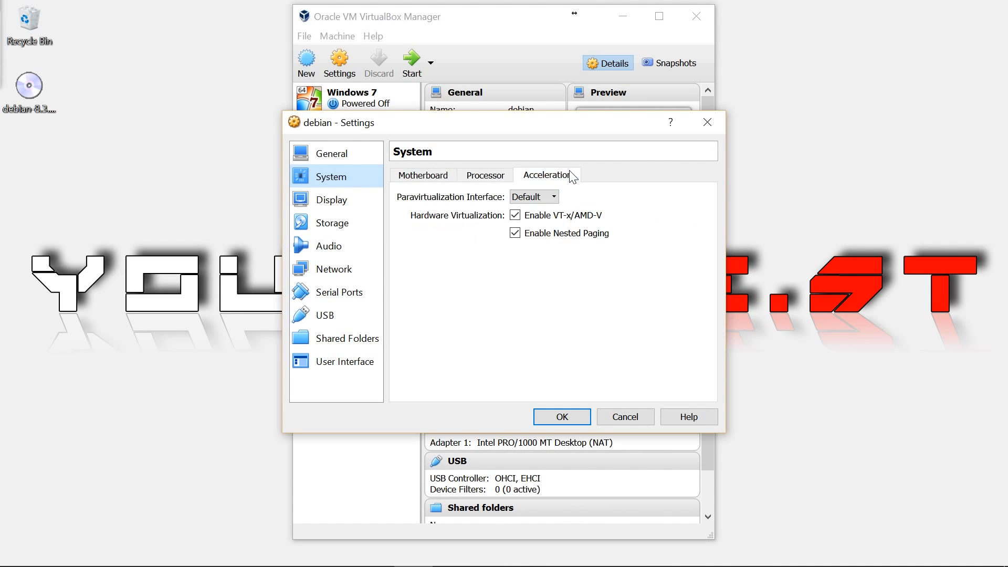
pyautogui.click(552, 197)
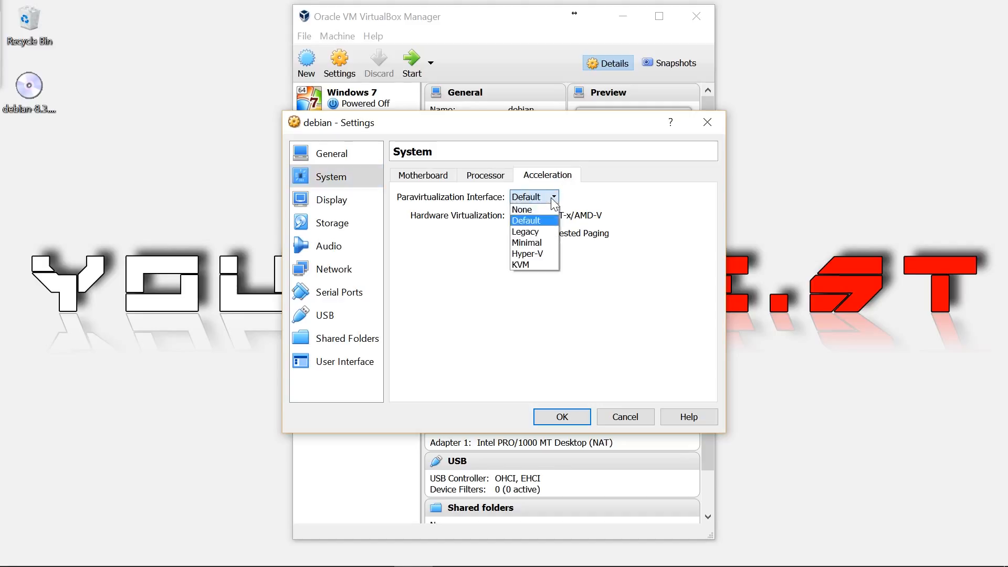
pyautogui.click(530, 253)
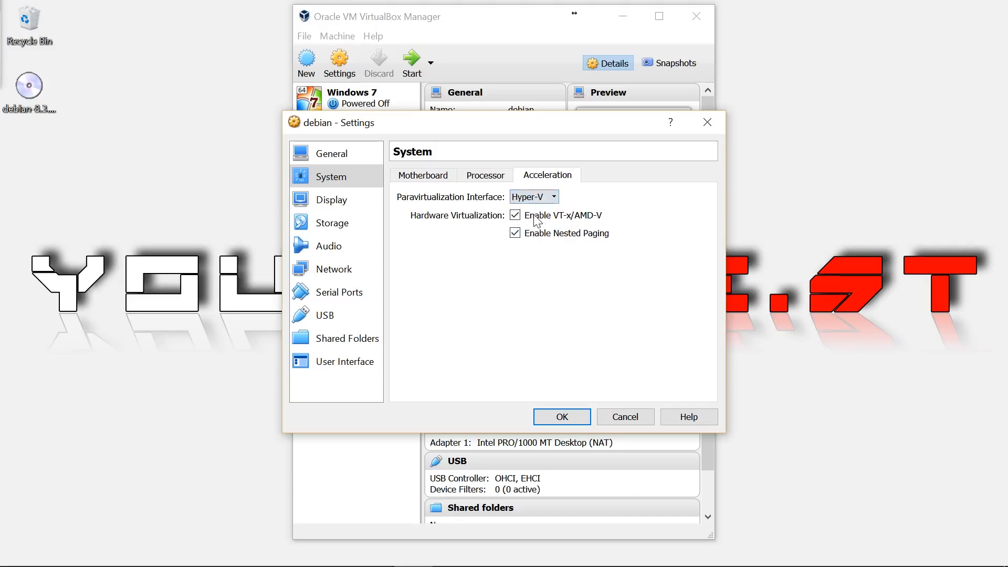
pyautogui.click(420, 174)
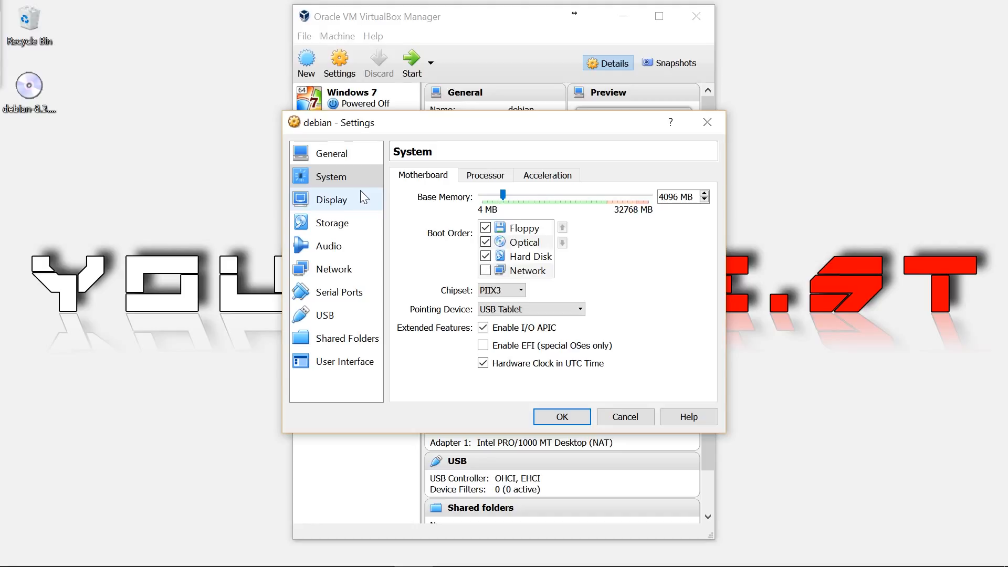
# - Uncheck Floppy in the boot order, leaving Optical and Hard Disk, and save with OK
pyautogui.click(486, 227)
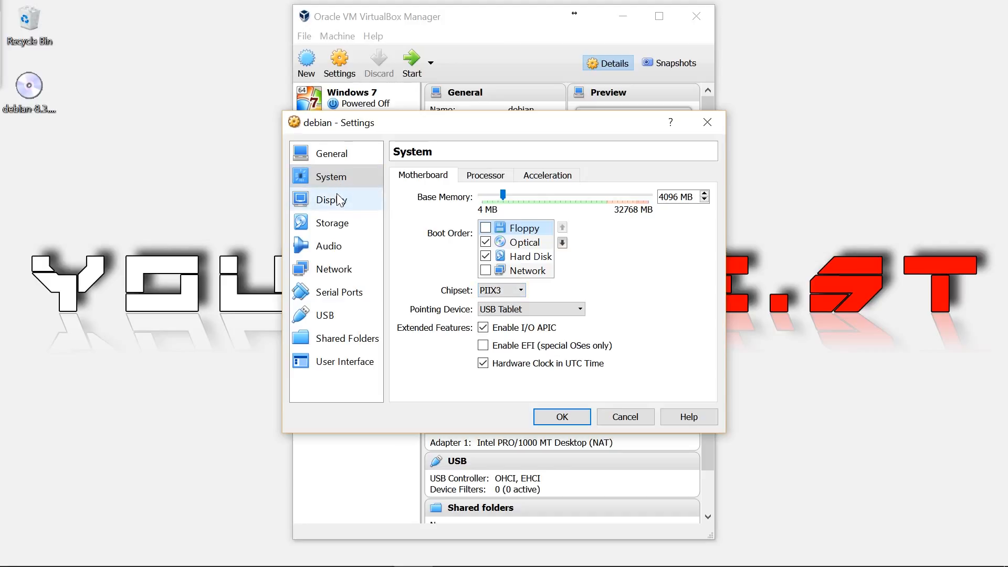
pyautogui.click(338, 161)
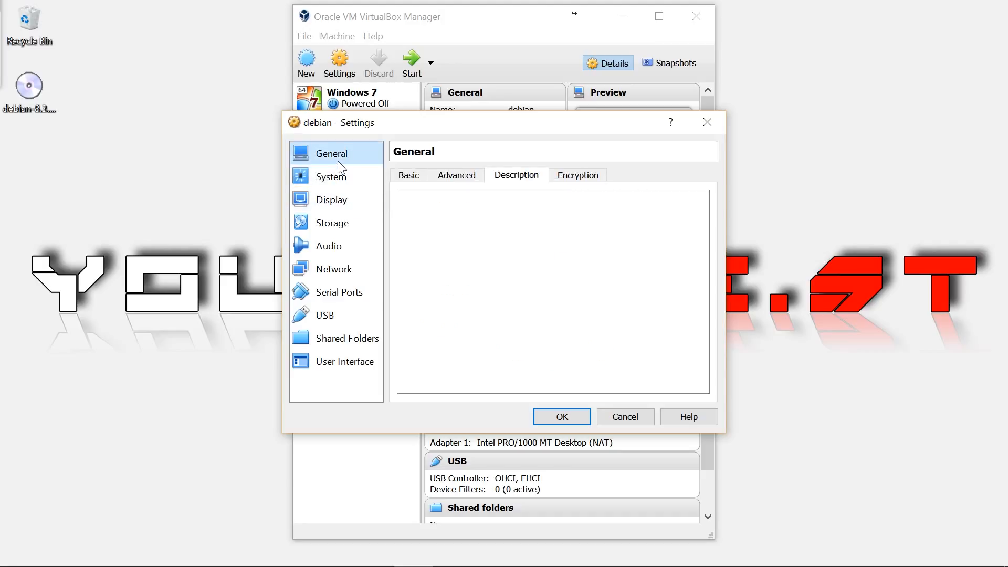
pyautogui.click(584, 419)
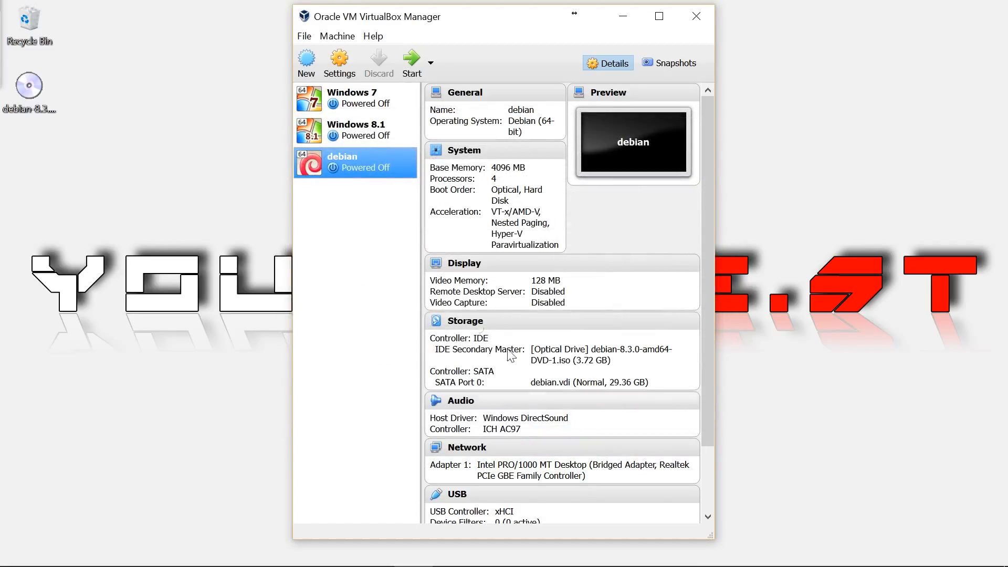
# - Start the debian VM from the toolbar
pyautogui.click(409, 62)
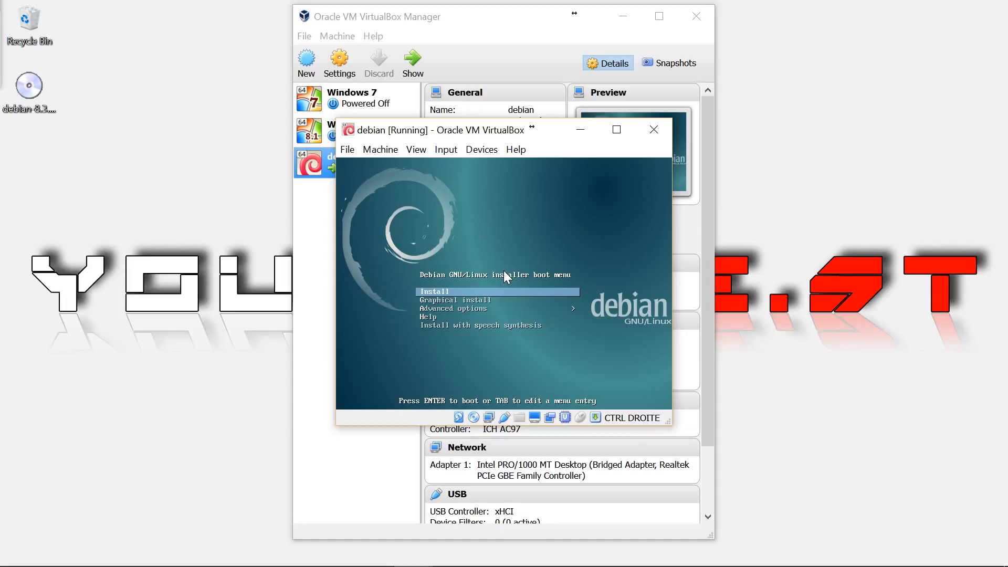
# - Boot the Graphical install option, then reposition the VM window and minimize the Manager
pyautogui.press('Down')
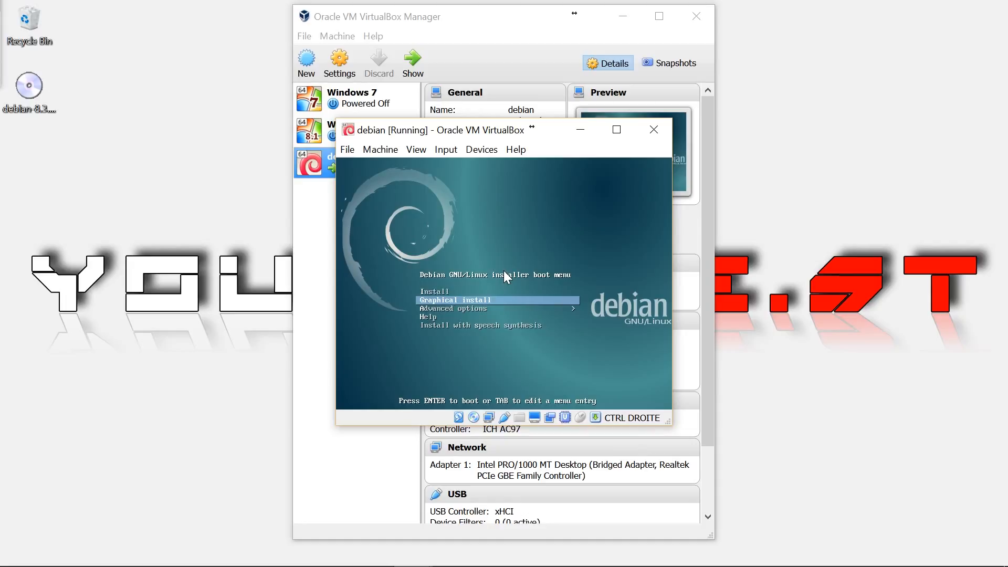
pyautogui.press('Return')
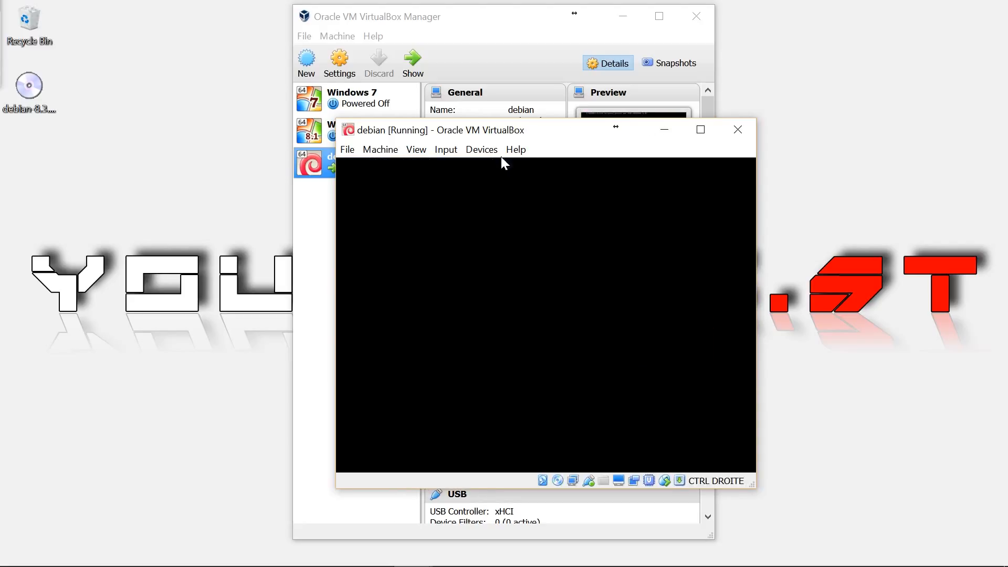
pyautogui.moveTo(503, 140); pyautogui.dragTo(459, 111)
pyautogui.click(623, 16)
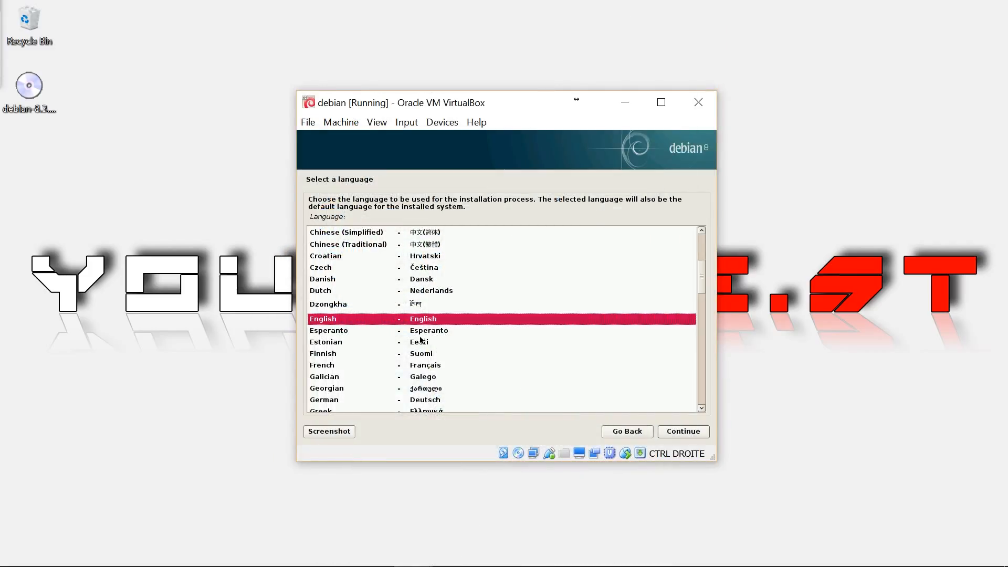
# - Keep English and United States, then pick Dutch as the keyboard layout
pyautogui.click(682, 434)
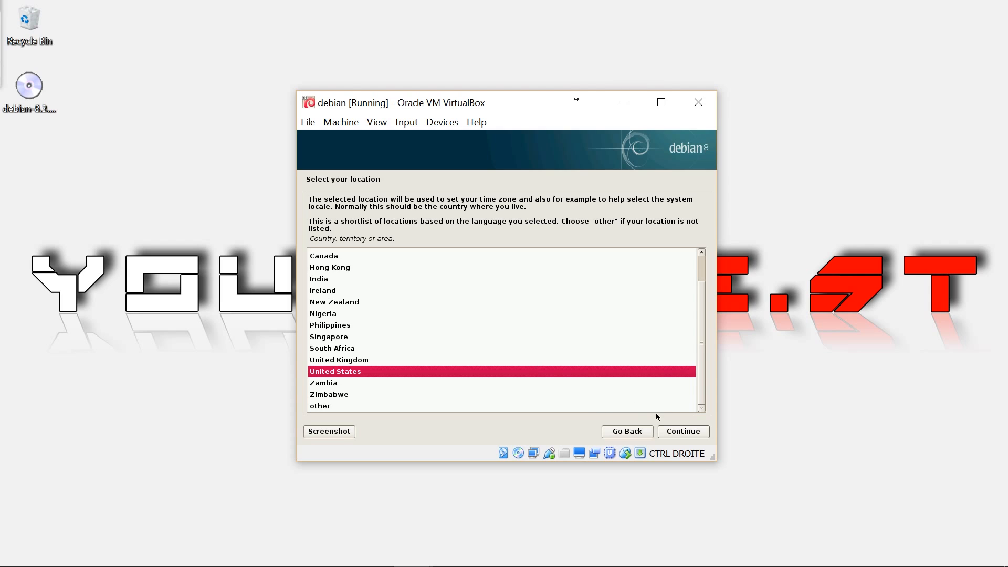
pyautogui.click(690, 436)
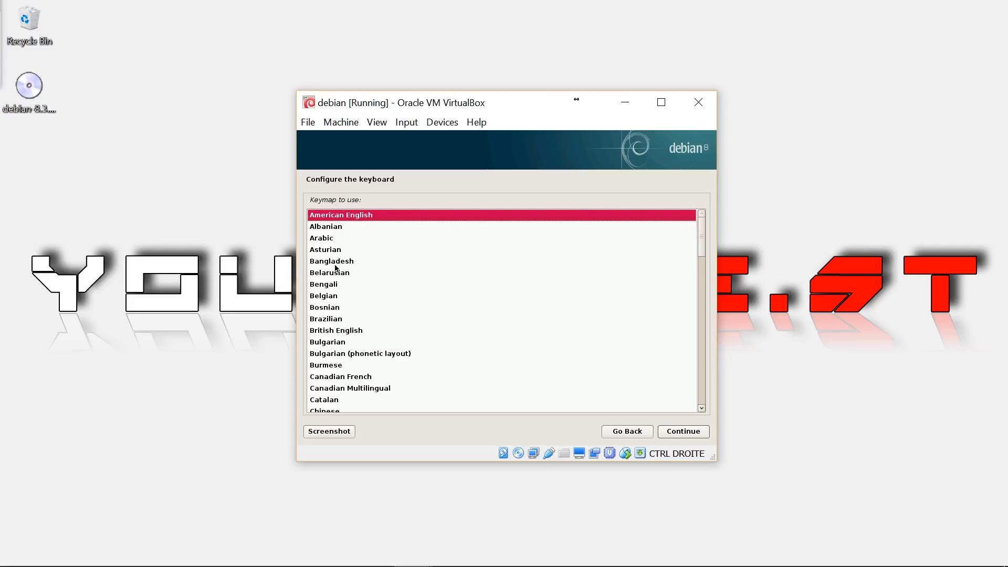
pyautogui.write('d')
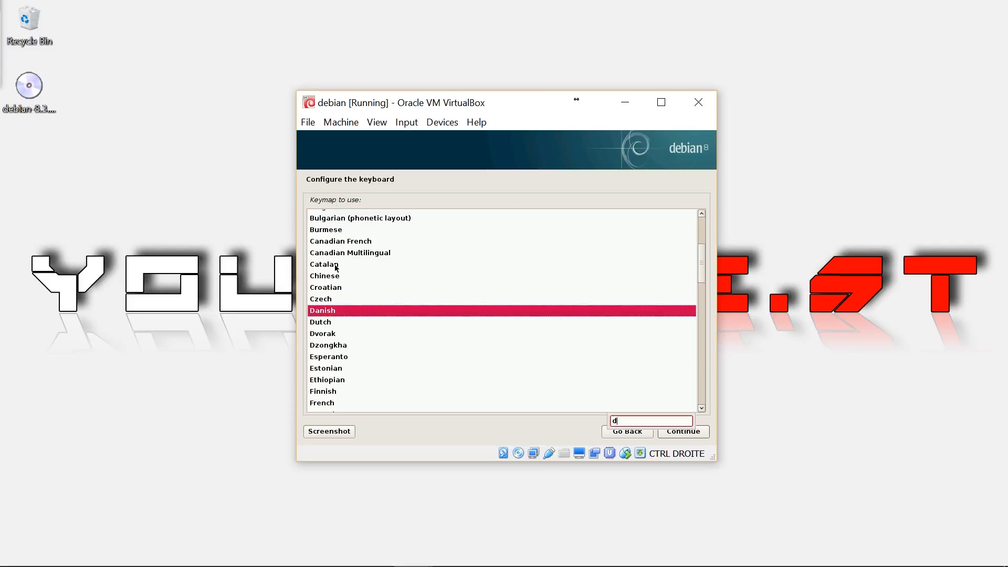
pyautogui.click(323, 326)
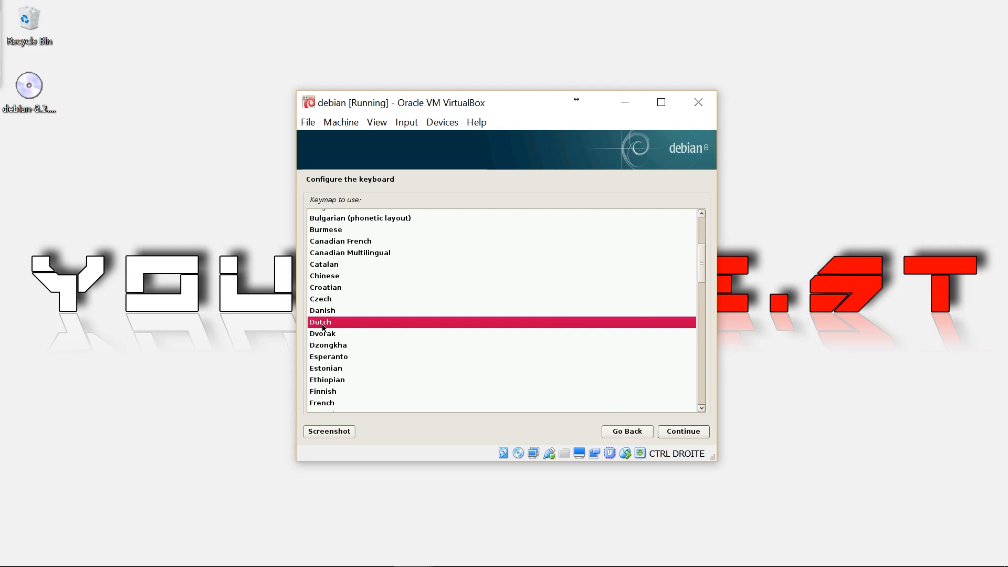
pyautogui.click(682, 432)
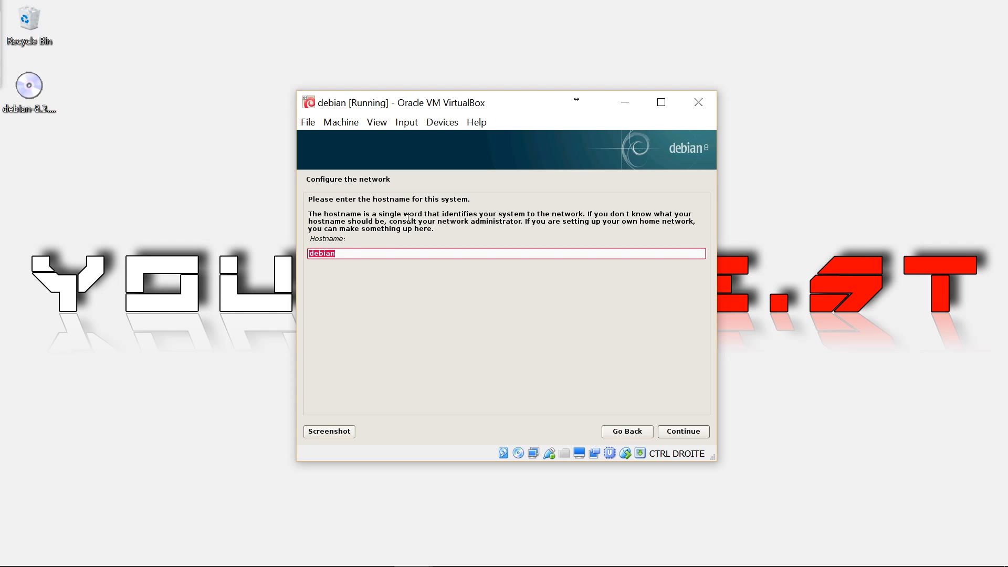
# - Accept the hostname 'debian' and continue with an empty domain name
pyautogui.click(679, 433)
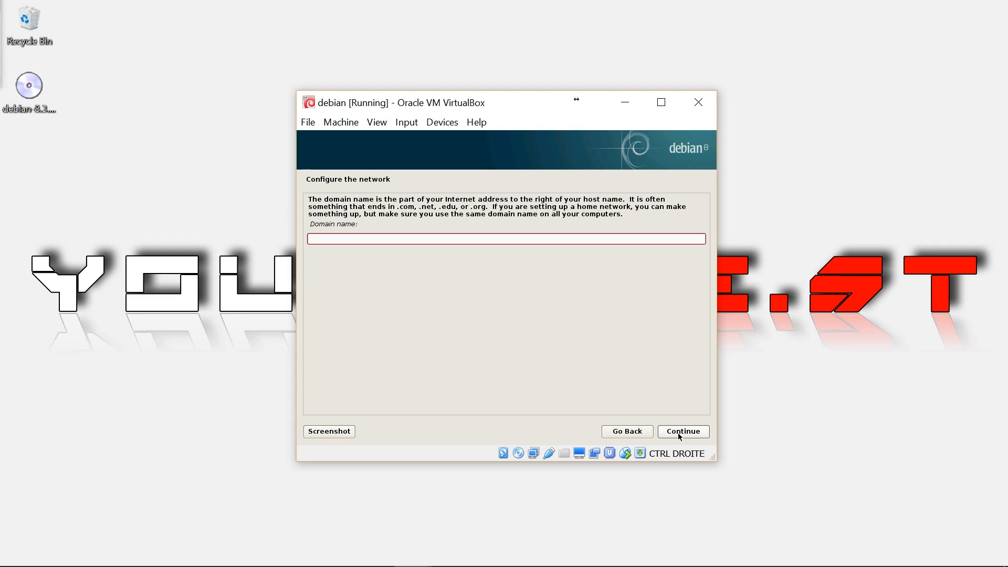
pyautogui.click(683, 432)
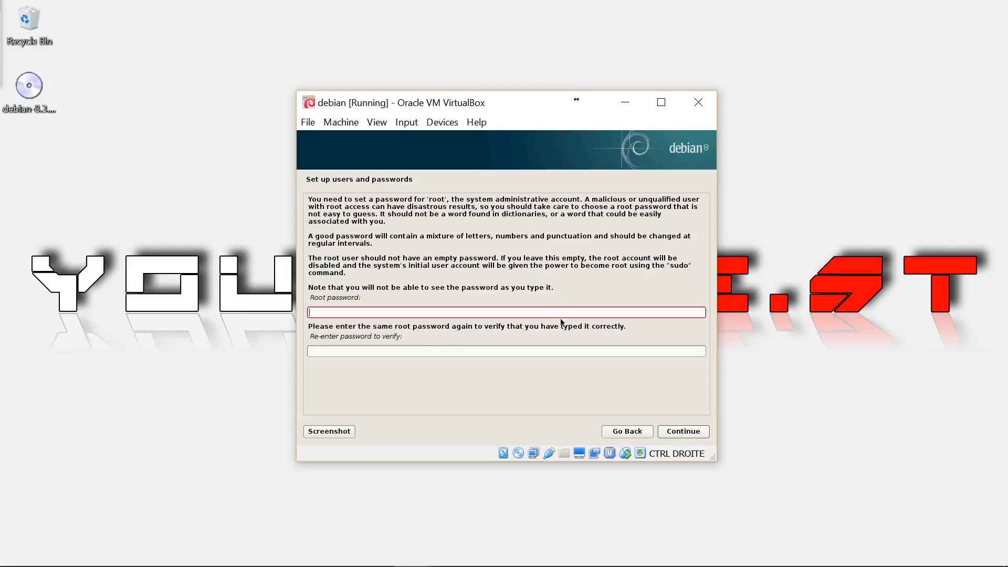
# - Set and confirm the root password, correcting a mistyped confirmation
pyautogui.press('capslock')
pyautogui.write('●●●●')
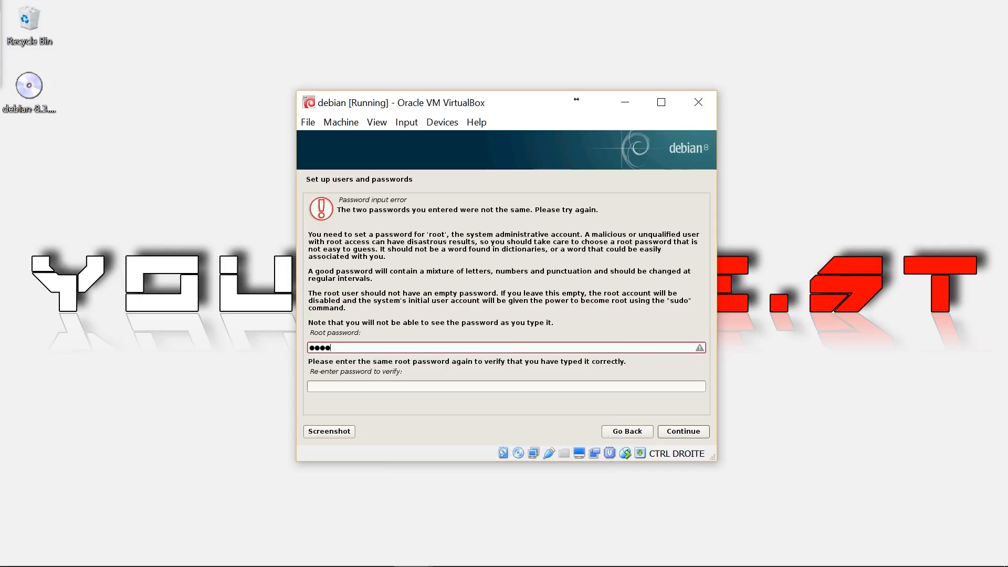
pyautogui.press('Tab')
pyautogui.write('●●●')
pyautogui.press('BackSpace')
pyautogui.press('BackSpace')
pyautogui.press('BackSpace')
pyautogui.write('●●●●')
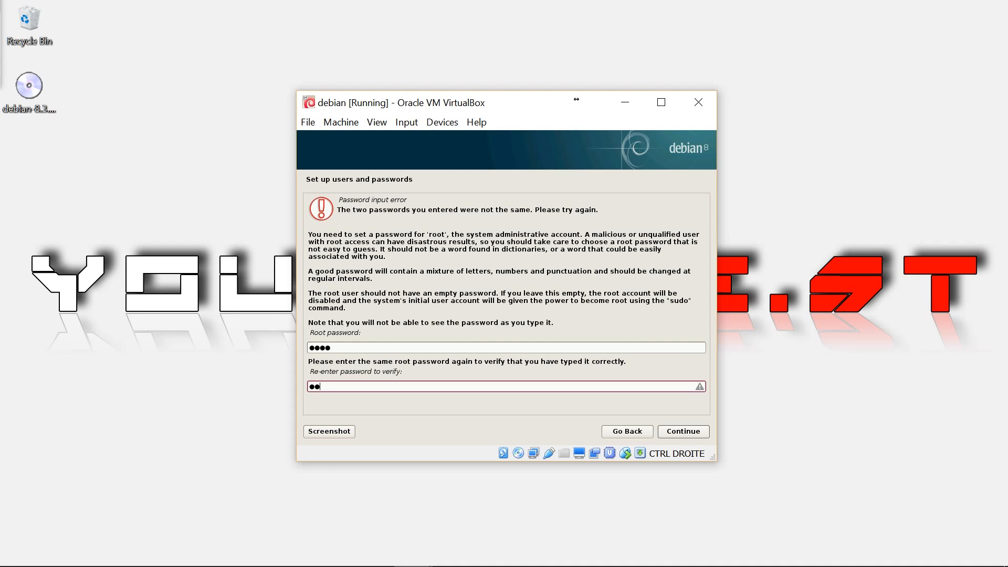
pyautogui.click(697, 434)
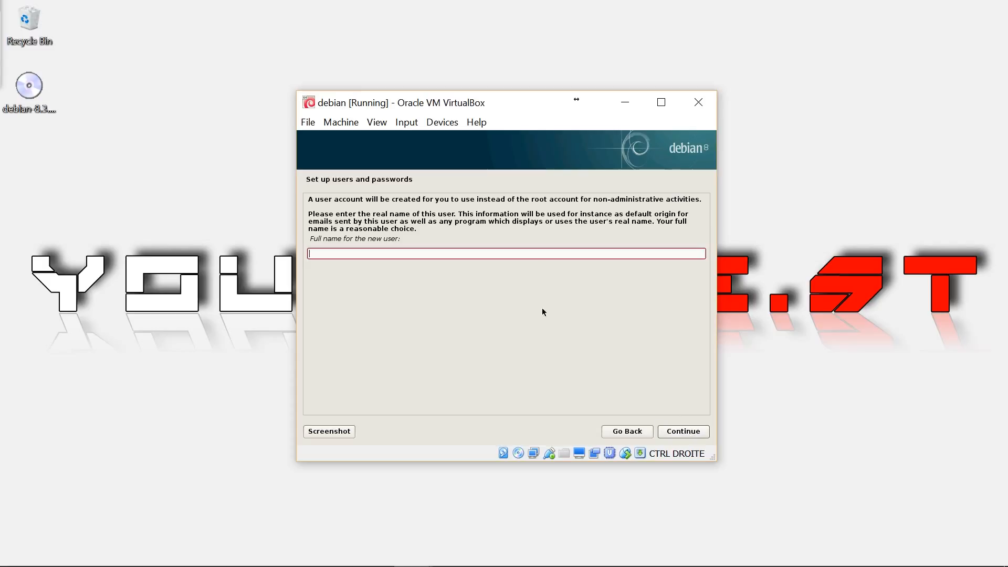
# - Enter the new user's full name, keep the suggested username, and set their password twice
pyautogui.write('YOUDOBEST')
pyautogui.click(675, 436)
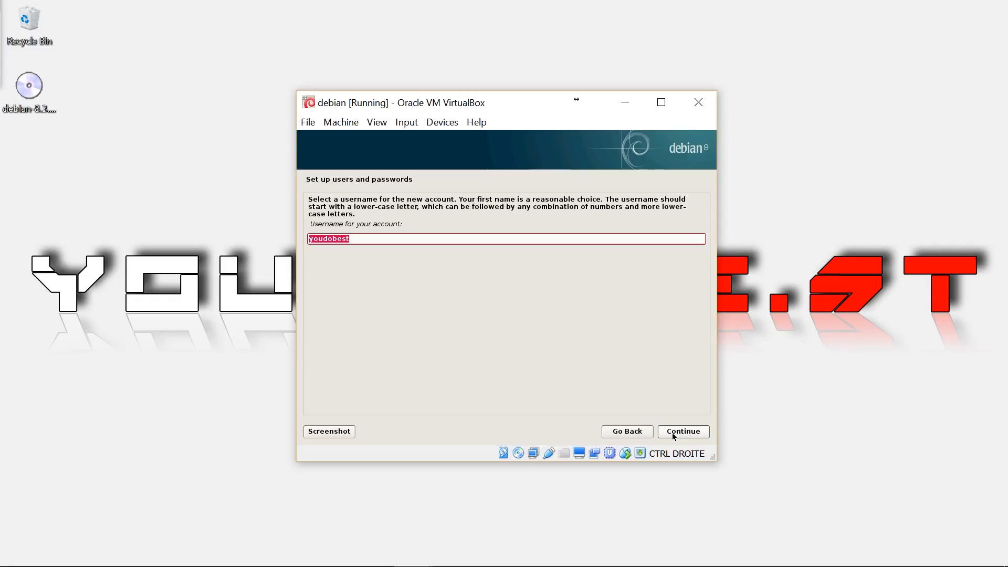
pyautogui.click(674, 436)
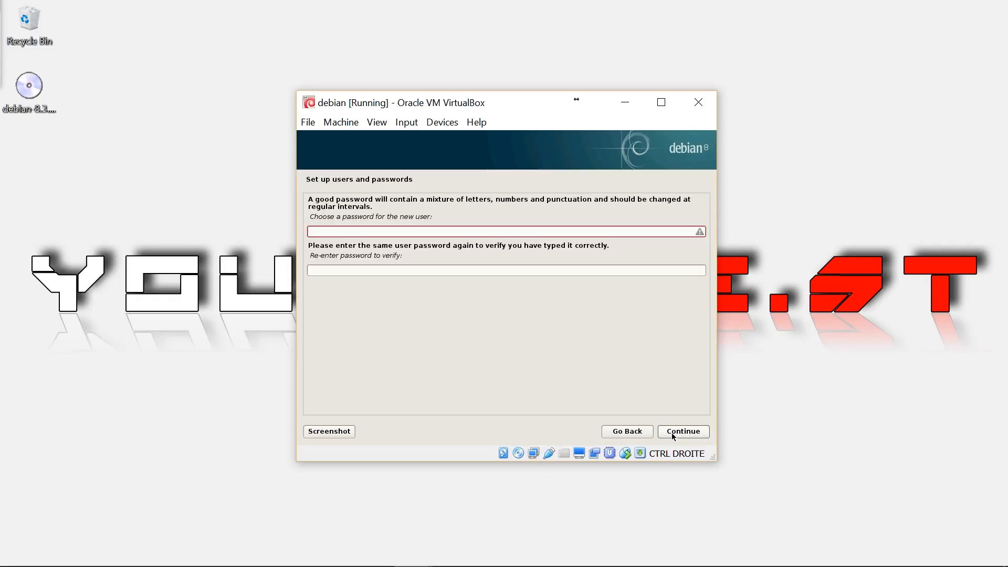
pyautogui.write('1234')
pyautogui.press('Tab')
pyautogui.write('1234')
pyautogui.click(673, 433)
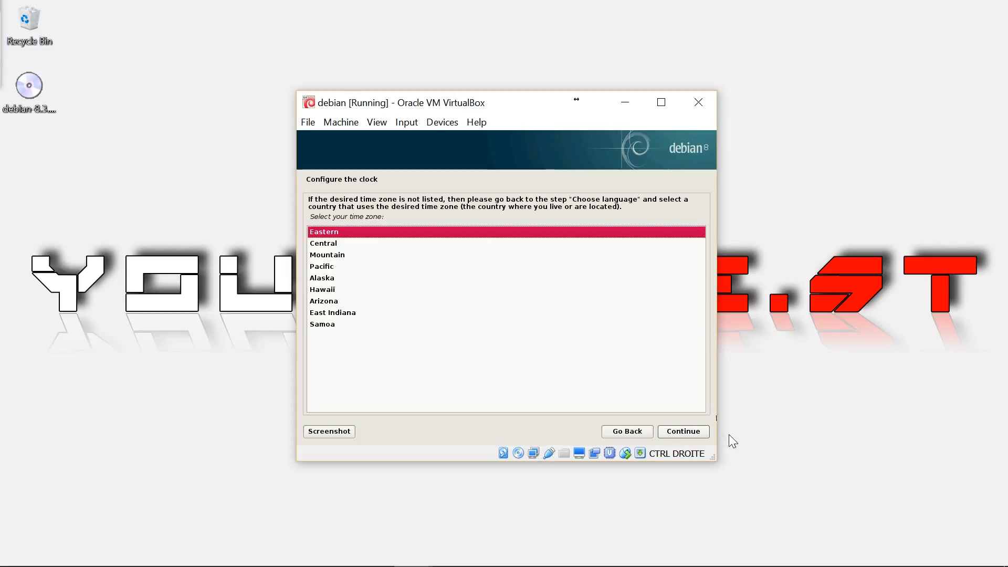
# - Keep Eastern as the time zone and continue
pyautogui.click(690, 433)
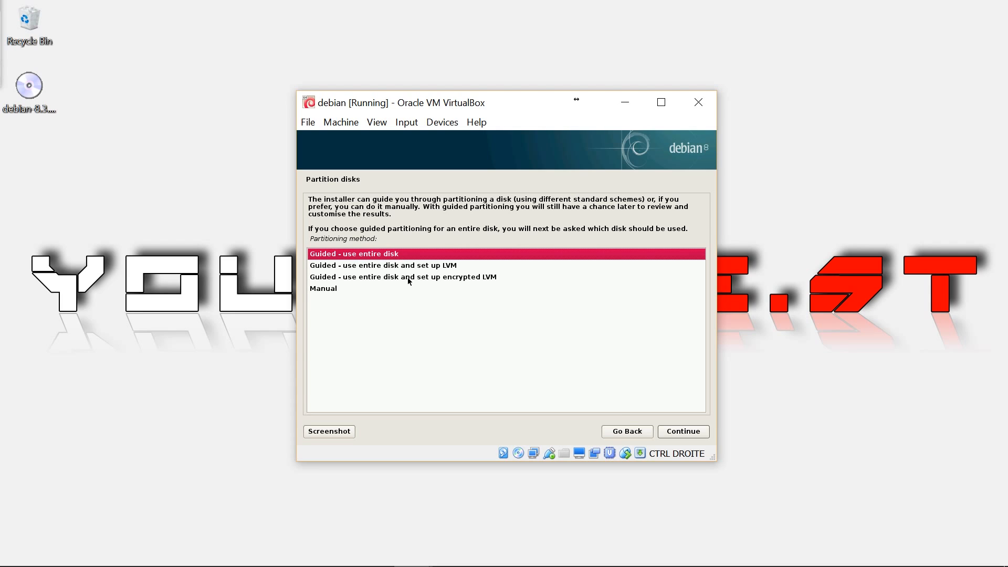
# - Guided-partition the entire 31.5 GB disk with all files in one partition and write the changes
pyautogui.click(688, 432)
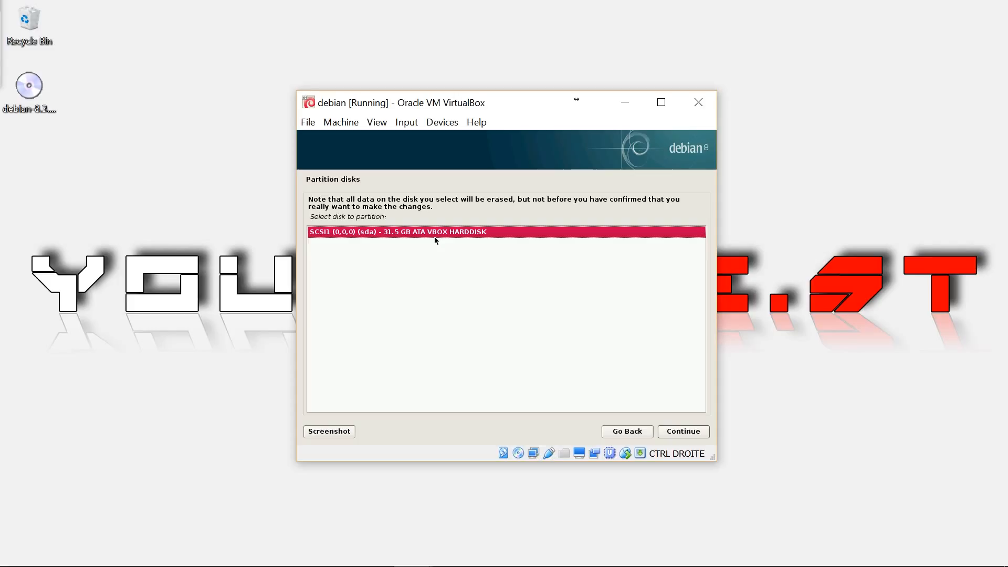
pyautogui.click(676, 436)
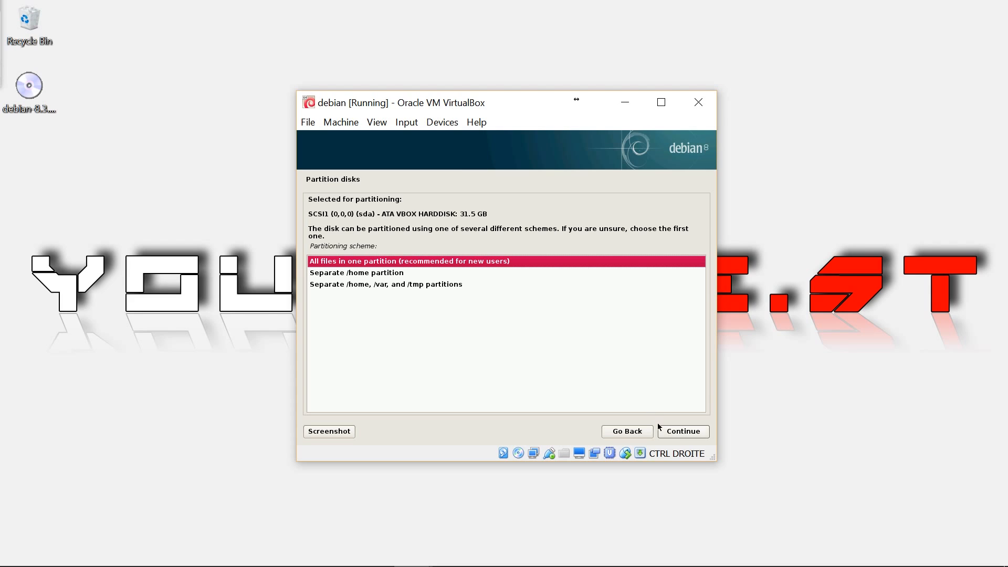
pyautogui.click(681, 436)
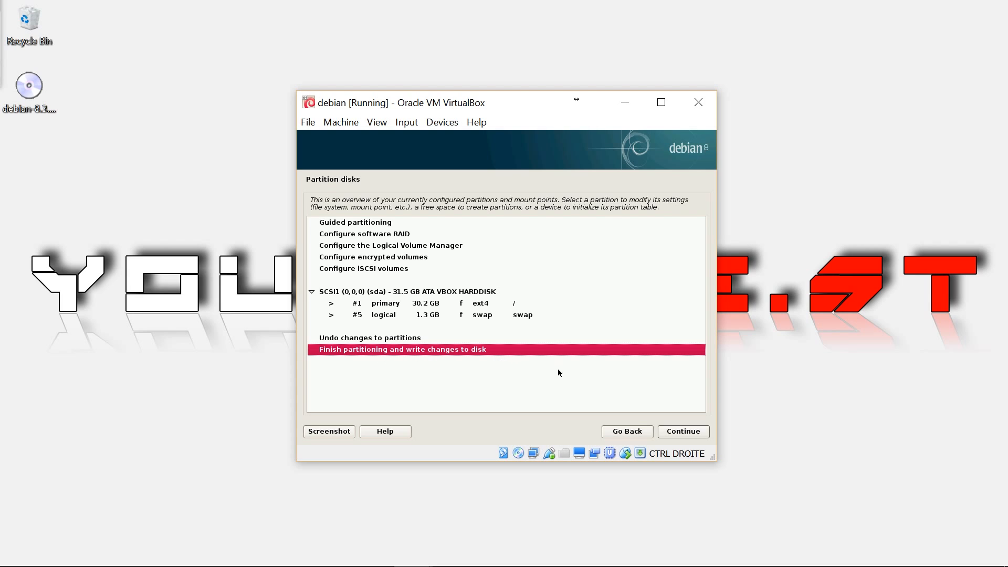
pyautogui.click(685, 433)
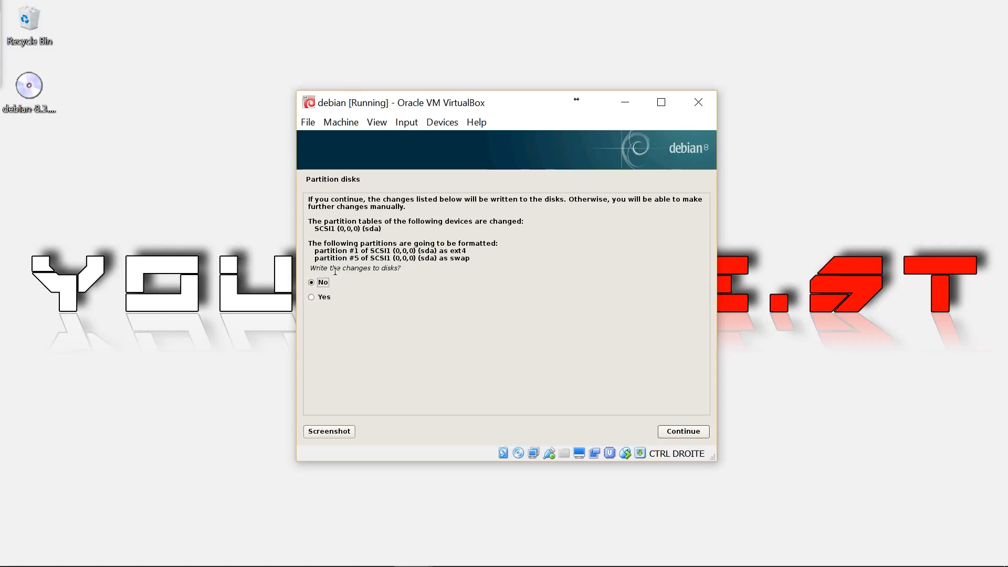
pyautogui.click(317, 300)
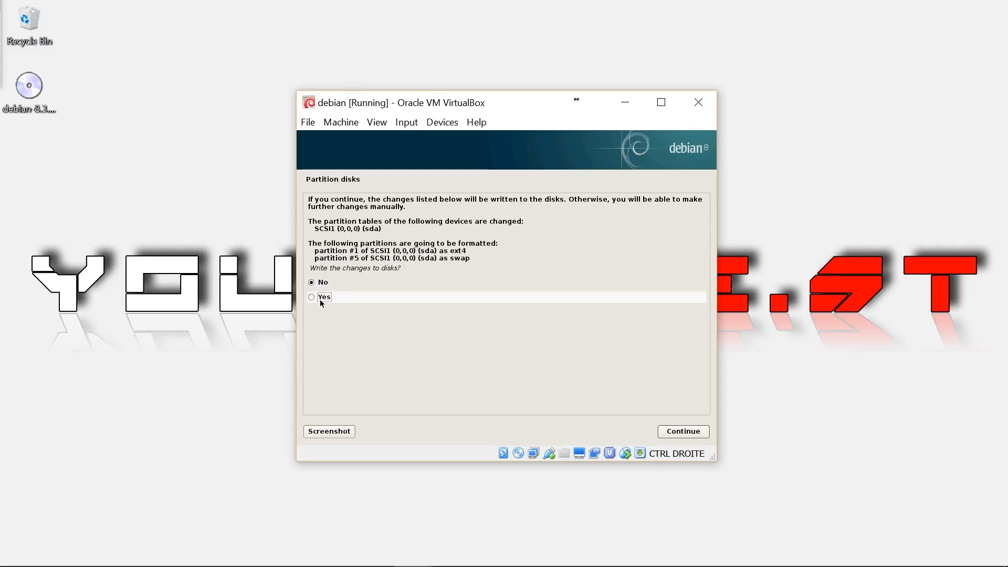
pyautogui.click(683, 433)
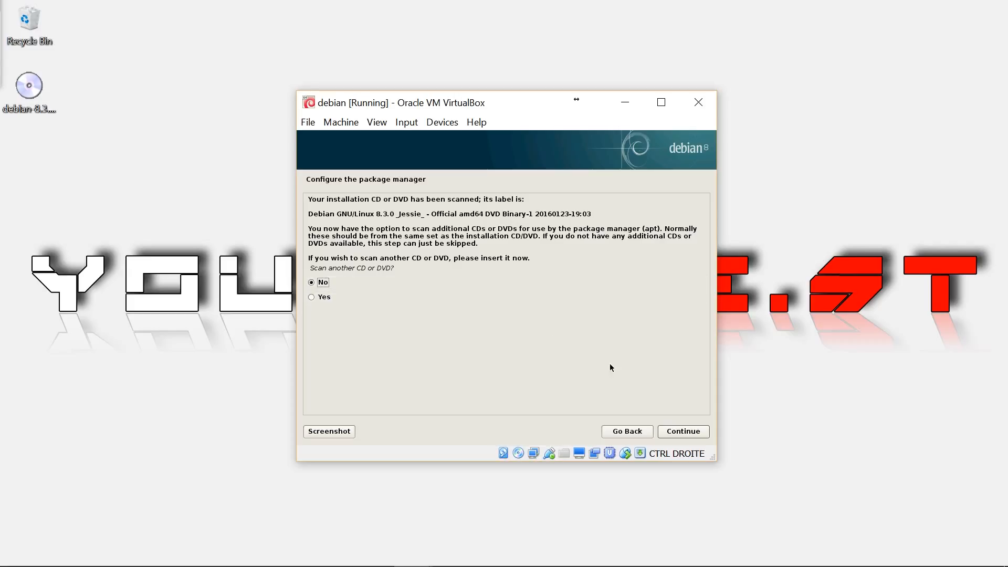
# - Decline scanning another CD/DVD, using a network mirror, and the package usage survey
pyautogui.click(680, 431)
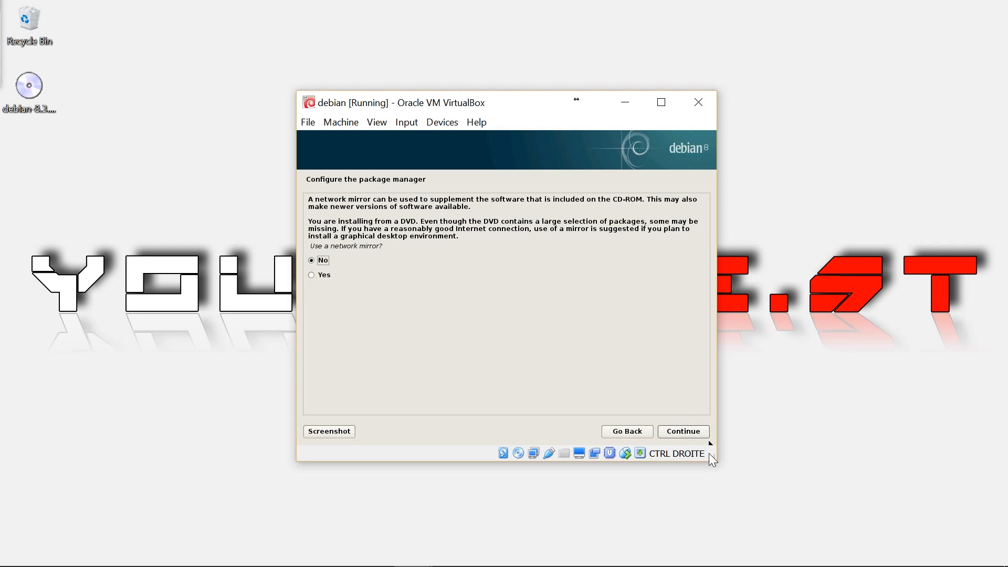
pyautogui.click(677, 435)
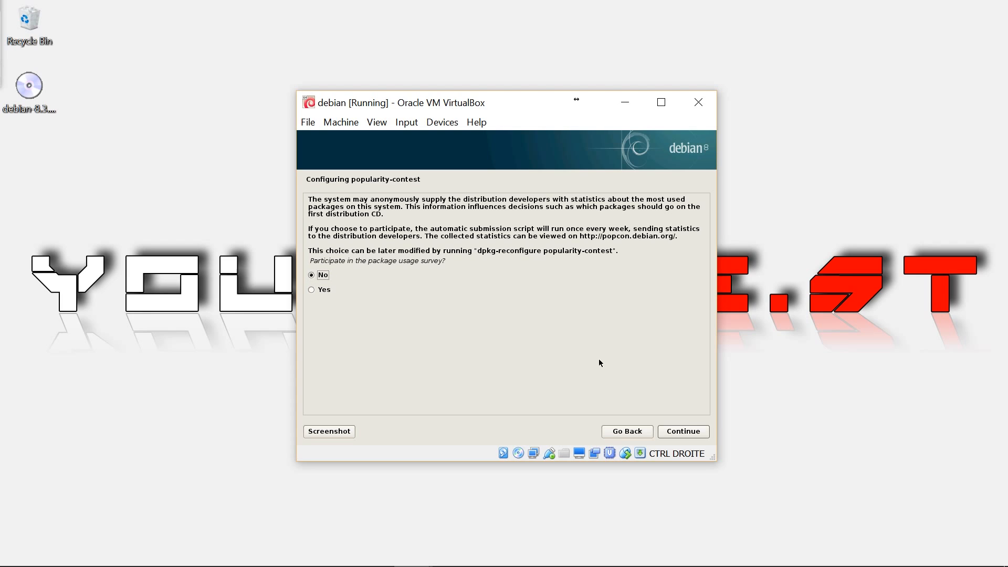
pyautogui.click(688, 430)
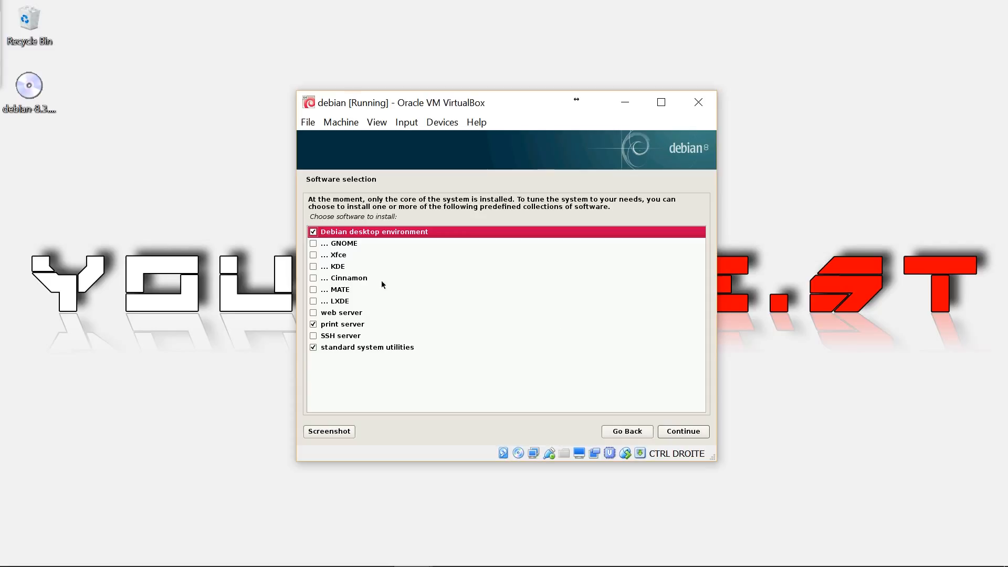
# - Select the Cinnamon desktop without the print server and start the software installation
pyautogui.click(312, 278)
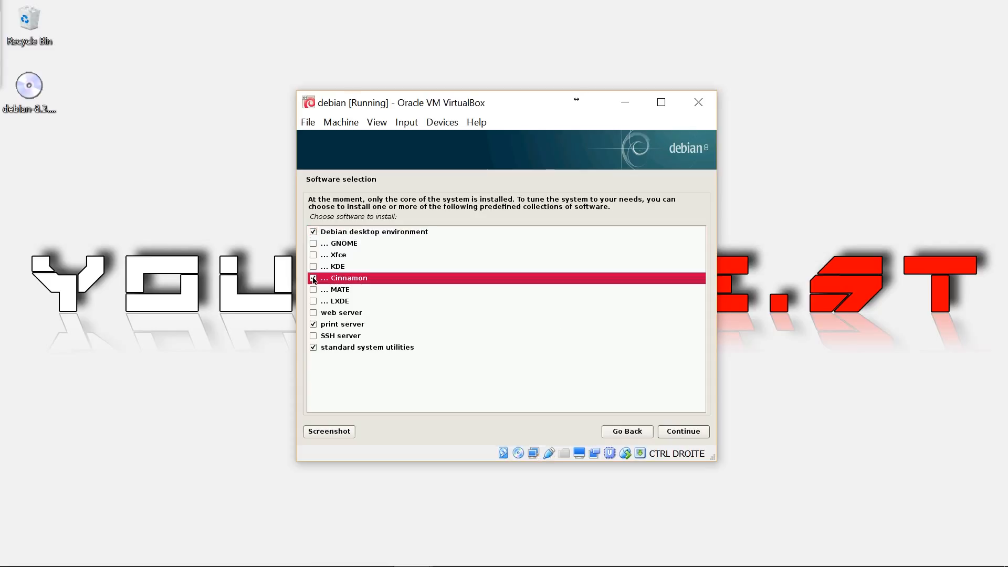
pyautogui.click(314, 325)
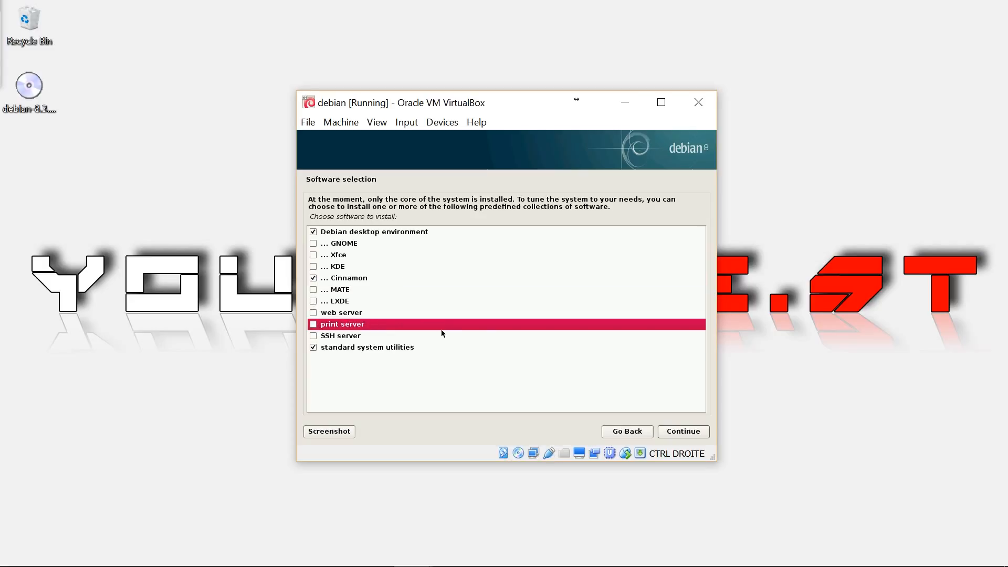
pyautogui.click(679, 429)
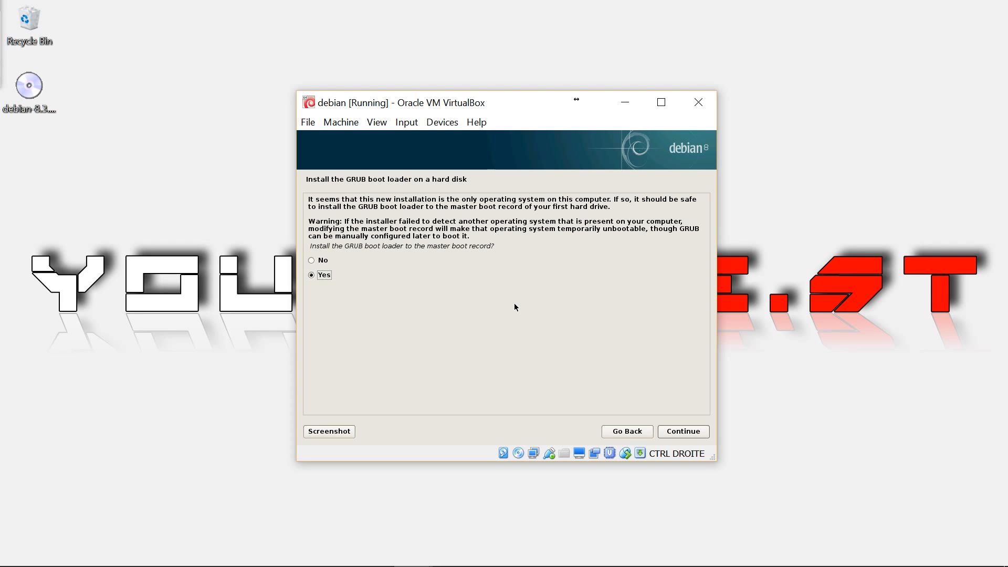
# - Install GRUB to the master boot record on /dev/sda and complete the installation to reboot
pyautogui.click(681, 435)
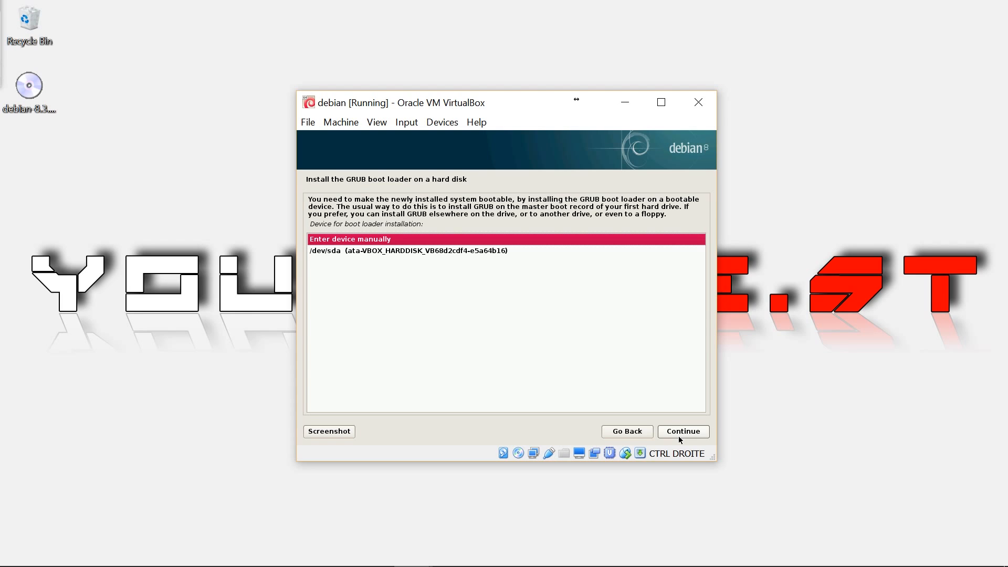
pyautogui.click(389, 251)
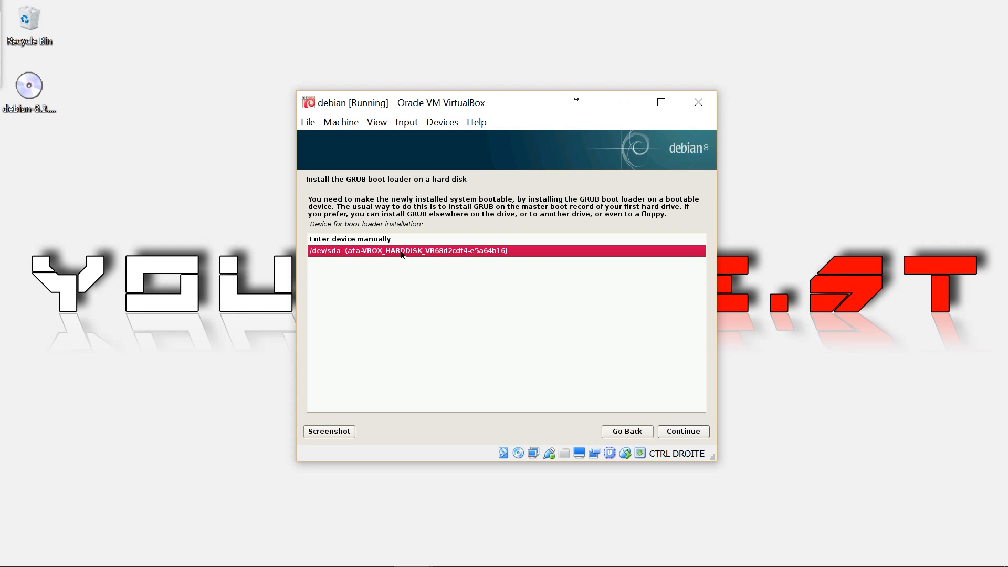
pyautogui.click(685, 435)
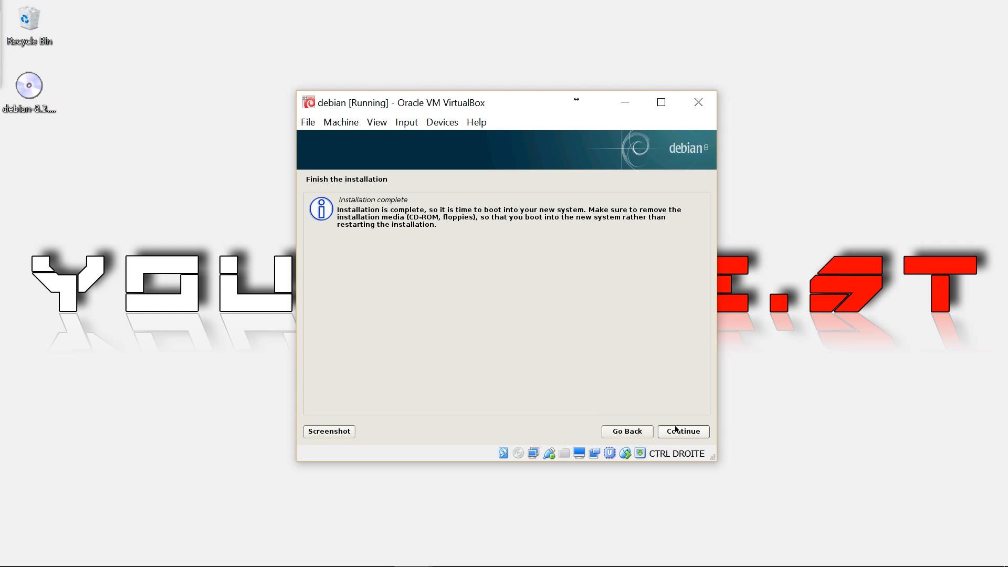
pyautogui.click(678, 432)
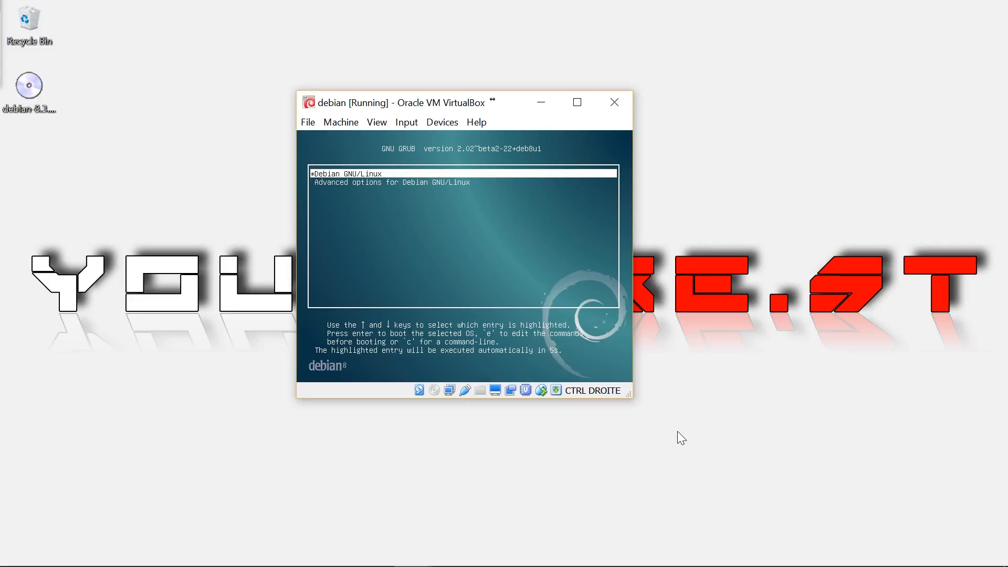
# - Boot Debian GNU/Linux from GRUB and log in with the new user's username and password
pyautogui.press('Return')
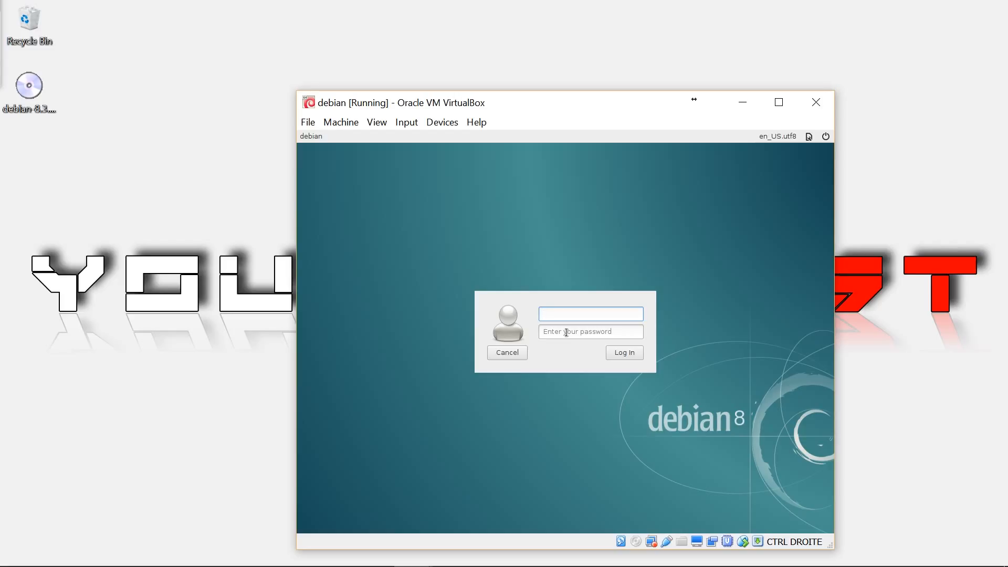
pyautogui.write('youdobest')
pyautogui.click(589, 333)
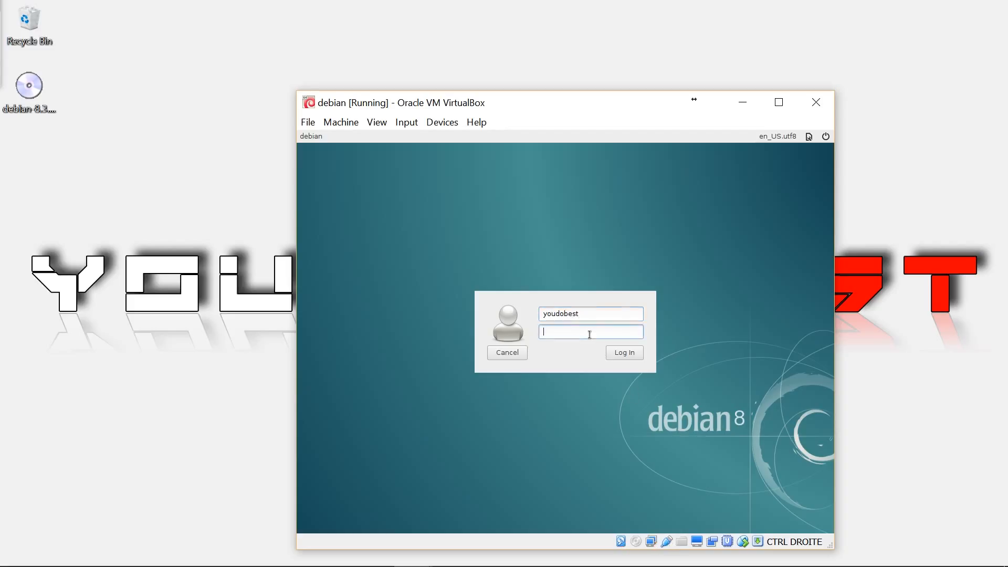
pyautogui.write('yo')
pyautogui.press('BackSpace')
pyautogui.press('BackSpace')
pyautogui.press('capslock')
pyautogui.write('••••')
pyautogui.press('Return')
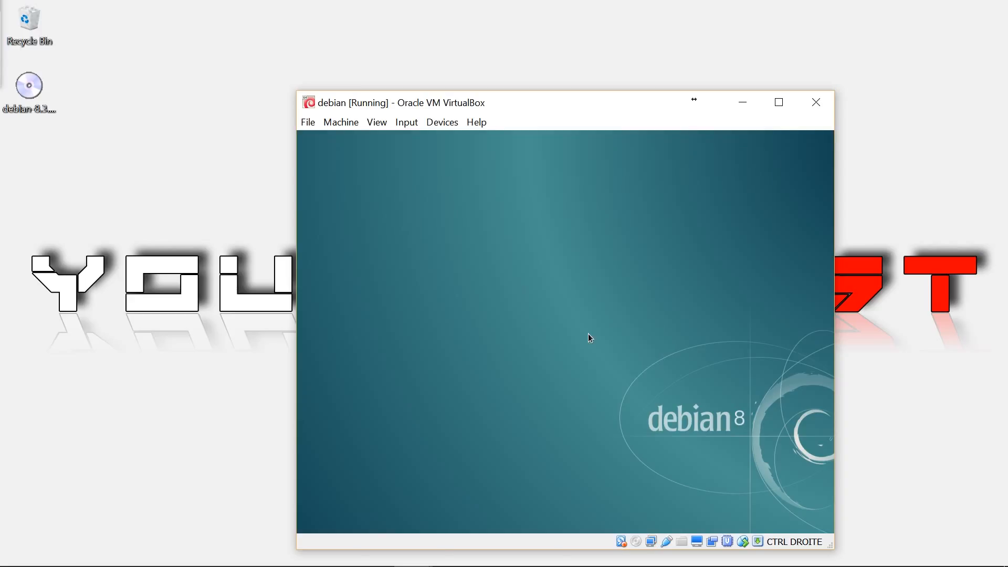